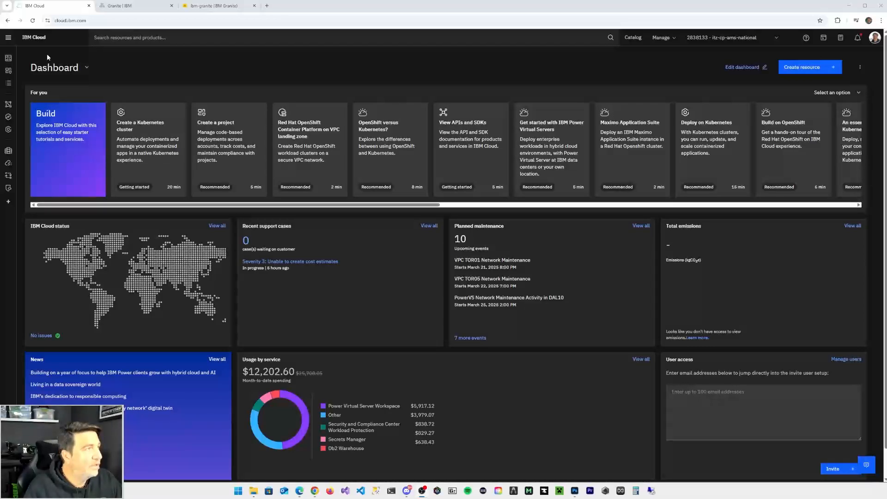
Start creating a new cluster from the Containers clusters list and choose IBM Kubernetes Service as the orchestrator
click(8, 37)
mouse_move(25, 165)
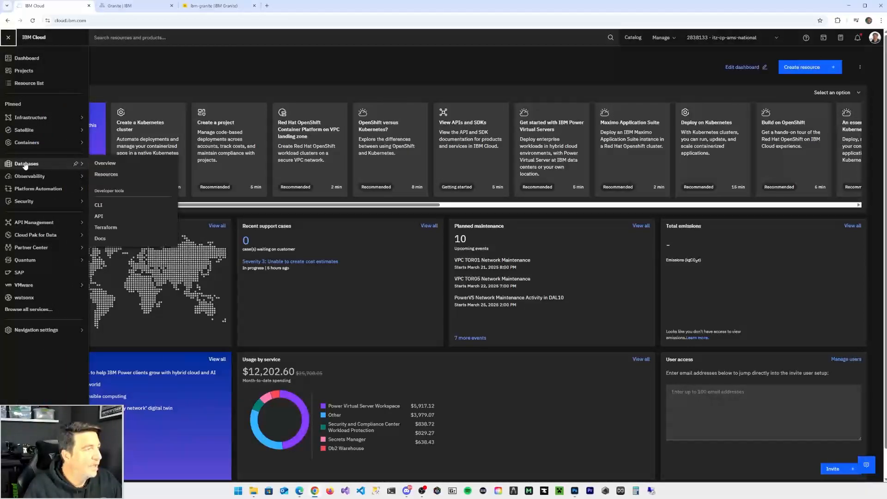
mouse_move(27, 144)
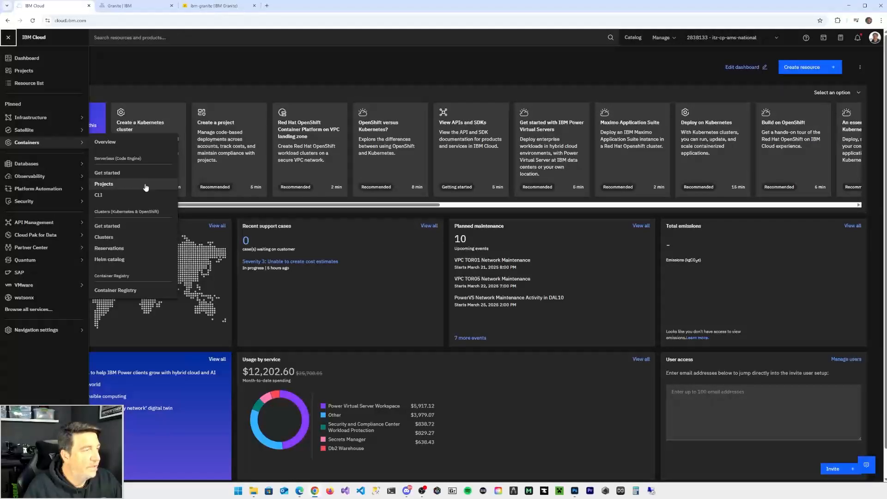
click(104, 237)
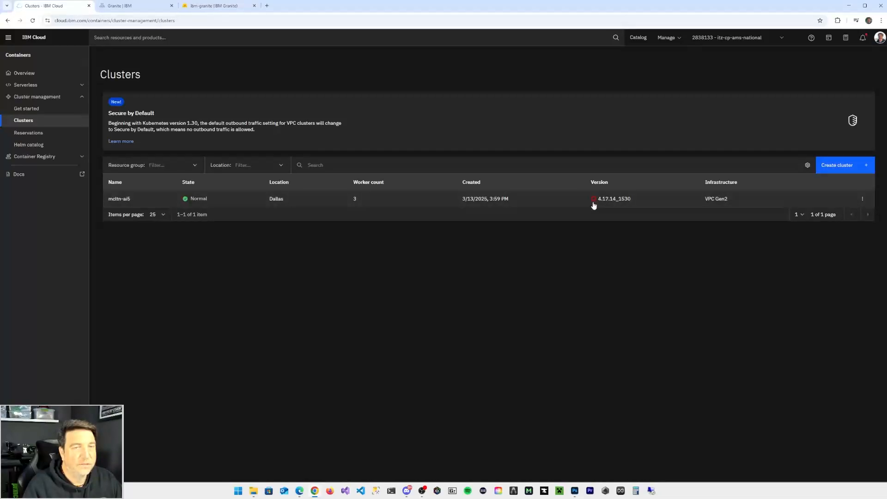
click(854, 167)
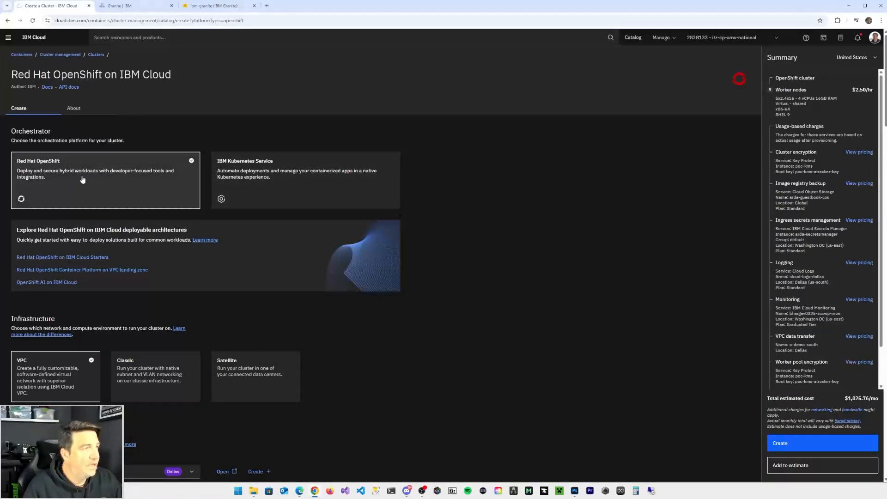
click(298, 179)
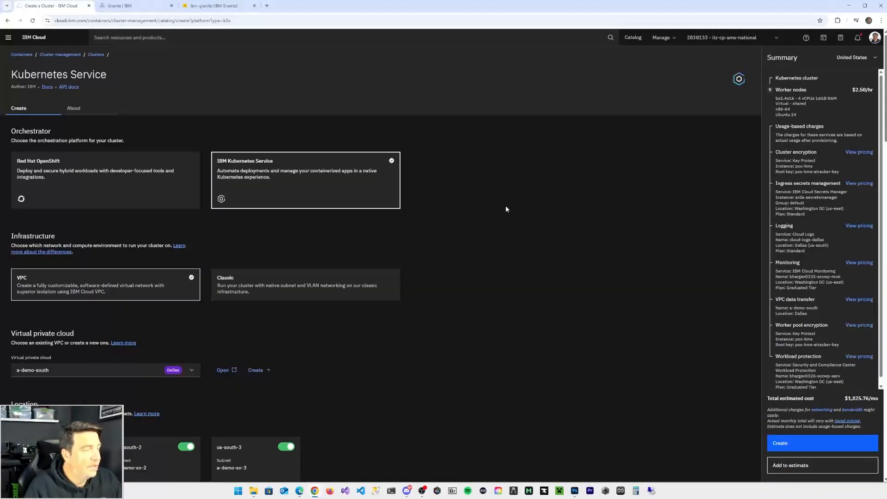
Try turning off worker zones us-south-3 and us-south-2, and turn both back on
scroll(504, 235, down, 3)
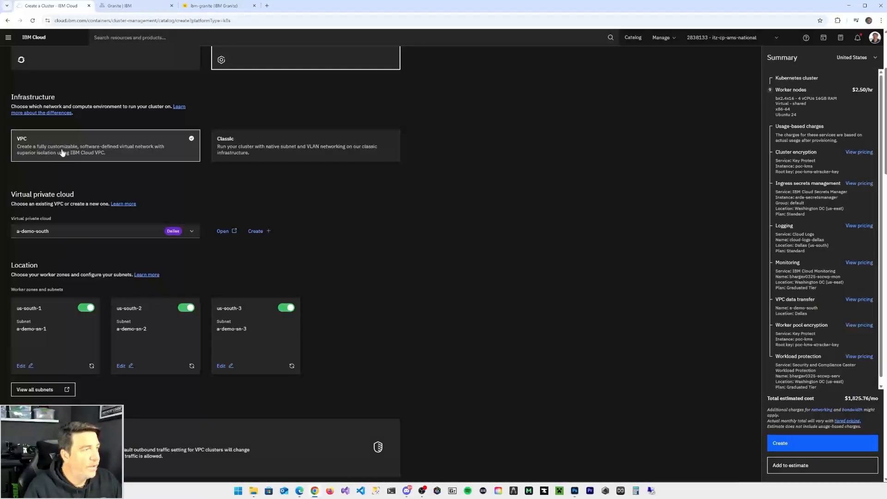
scroll(58, 224, down, 1)
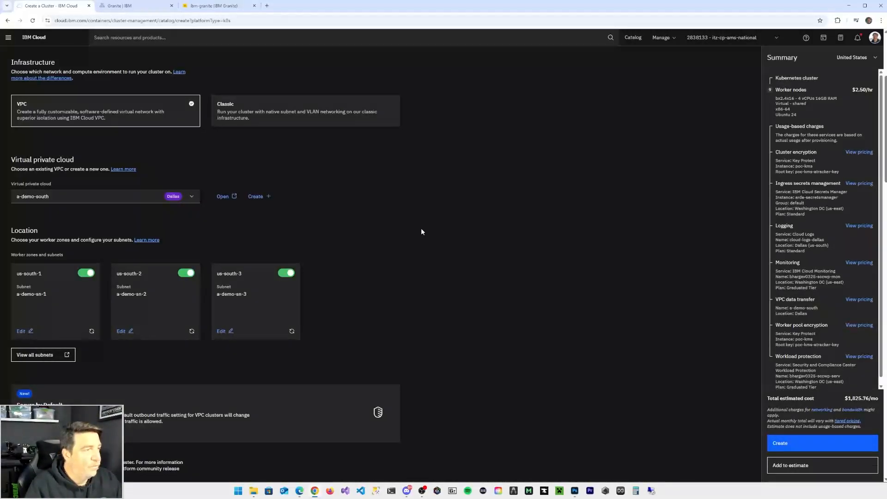
scroll(421, 245, down, 2)
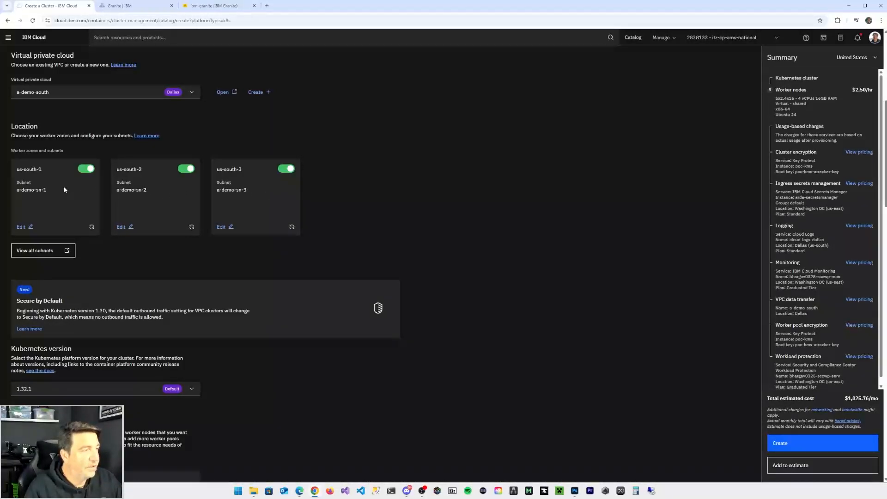
click(291, 169)
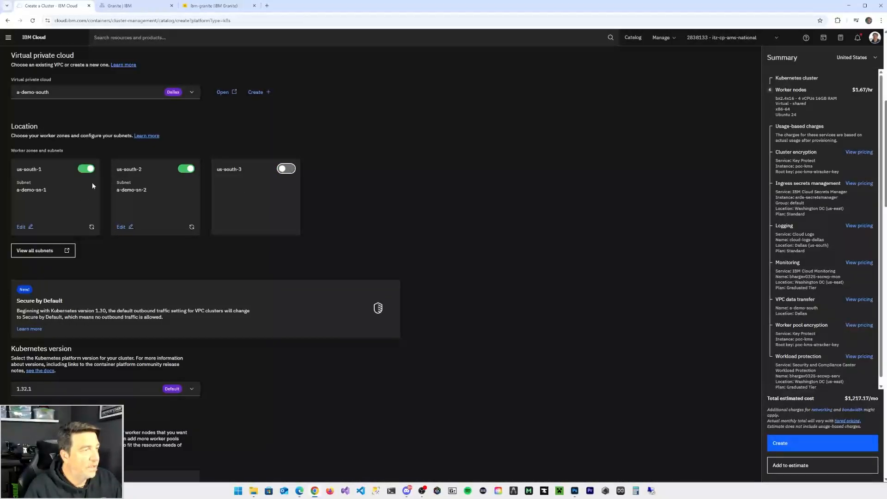
click(186, 169)
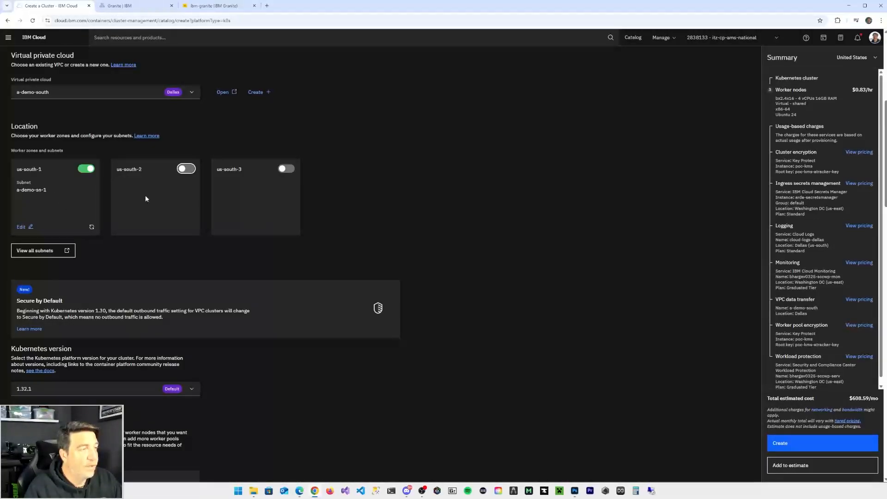
click(186, 169)
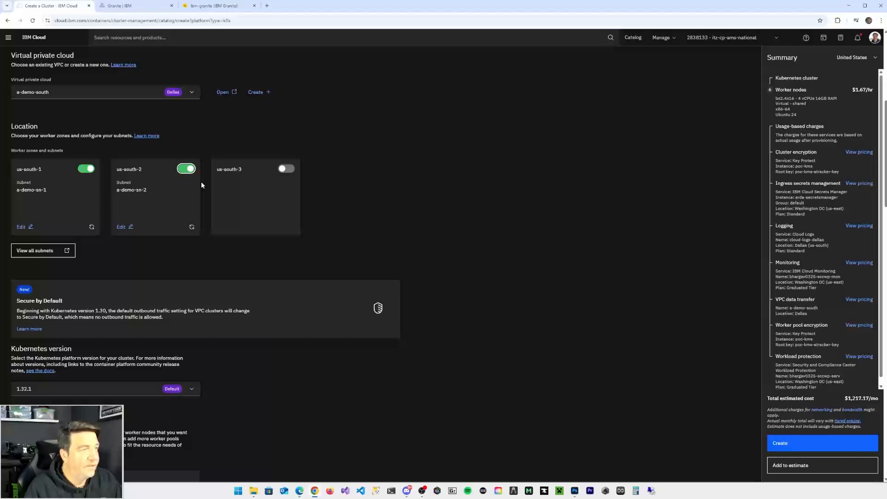
click(286, 169)
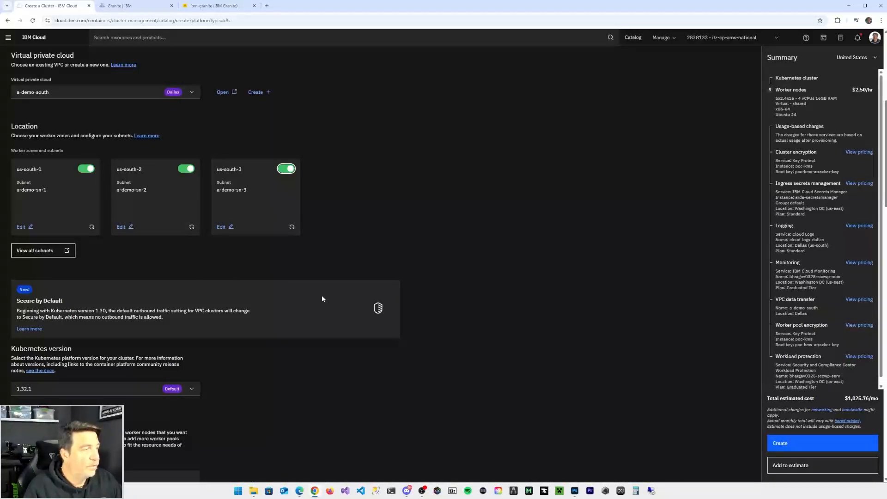
Review the Kubernetes versions offered for the cluster without picking a different one
scroll(320, 300, down, 3)
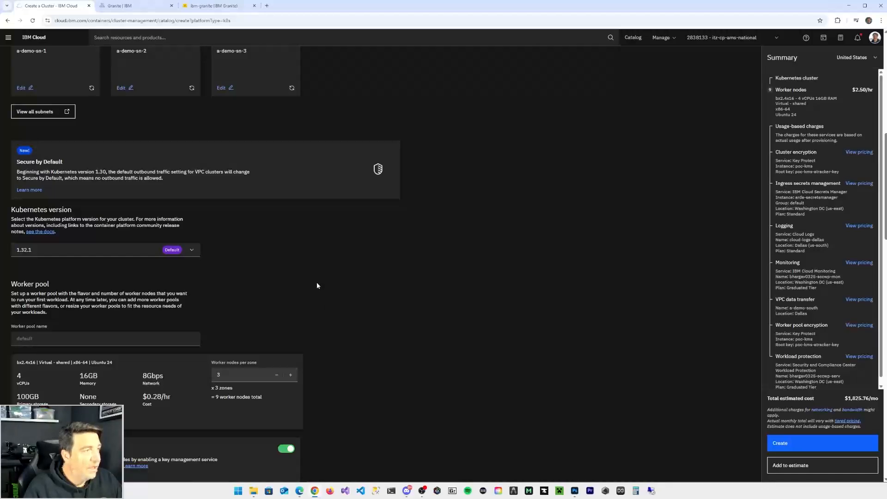
scroll(316, 285, down, 3)
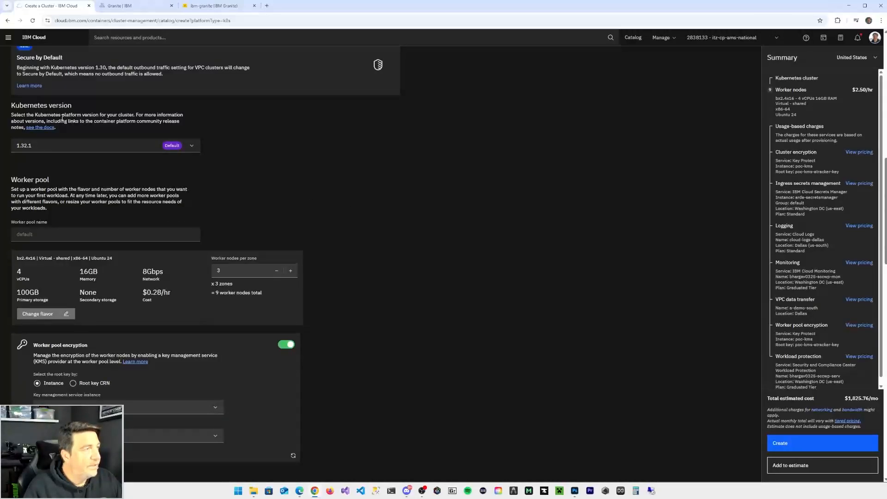
click(69, 147)
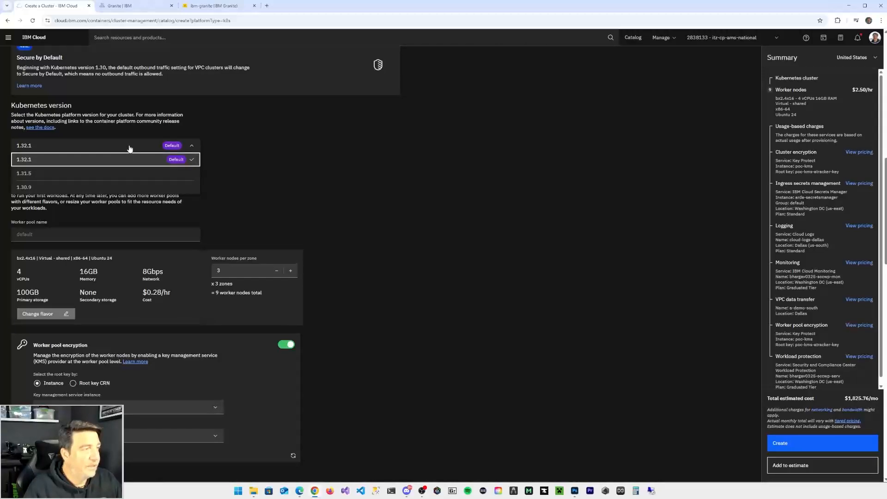
click(235, 151)
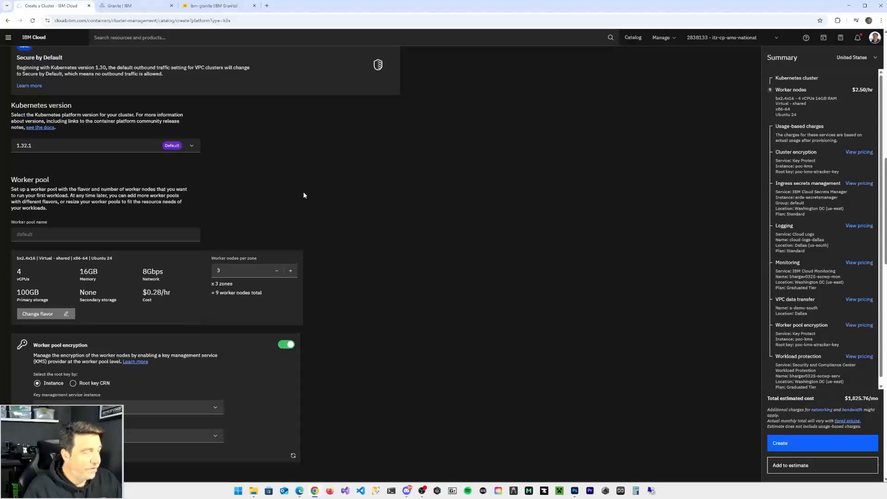
Set the worker pool to 2 worker nodes per zone
scroll(327, 194, down, 2)
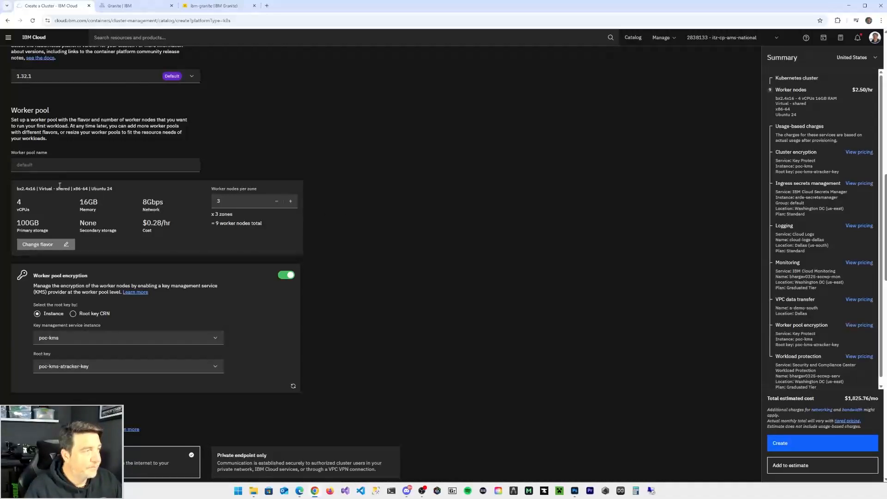
scroll(414, 262, down, 1)
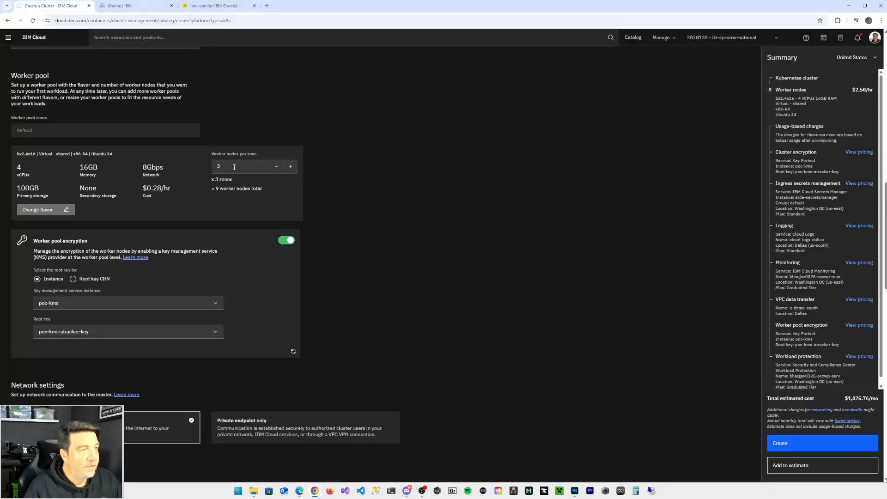
click(276, 166)
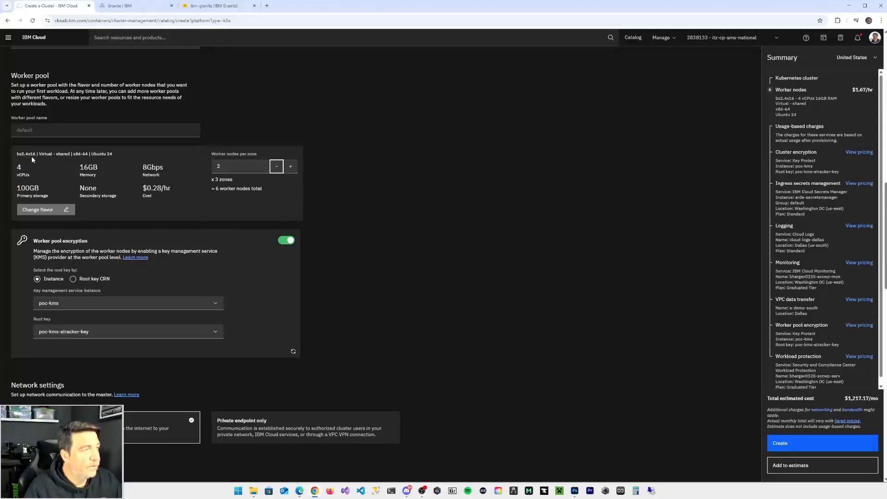
Examine the available worker pool flavors, filtering by GPU and by RAM intensive in turn, and leave without saving a flavor
click(48, 211)
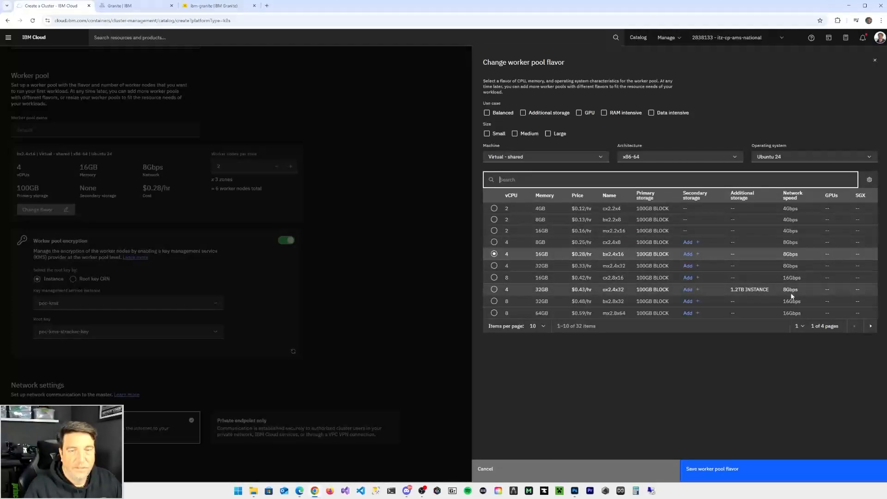
click(870, 327)
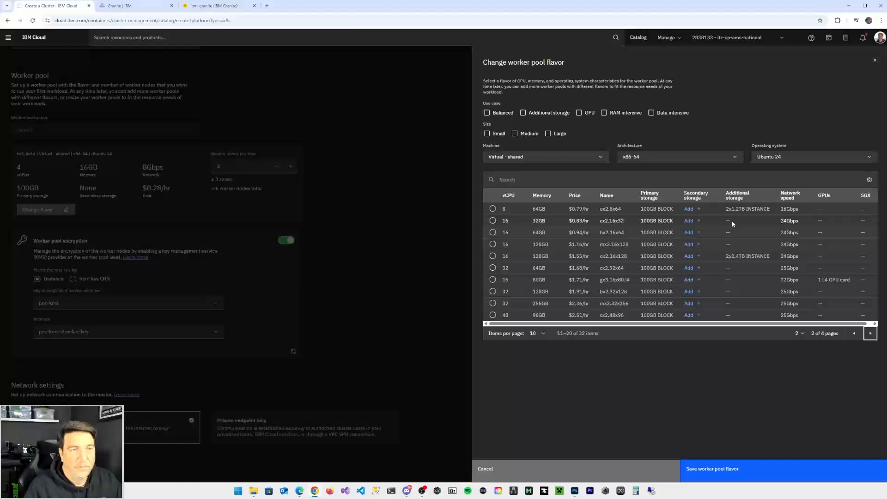
click(579, 113)
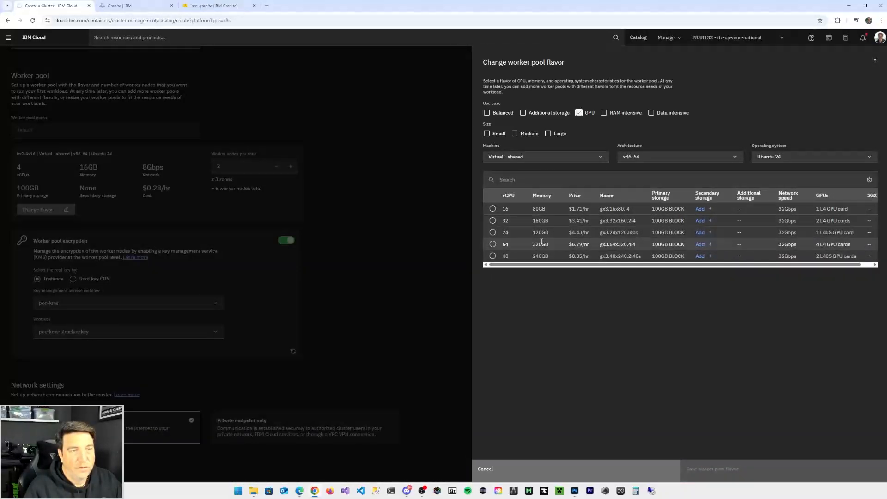
click(578, 113)
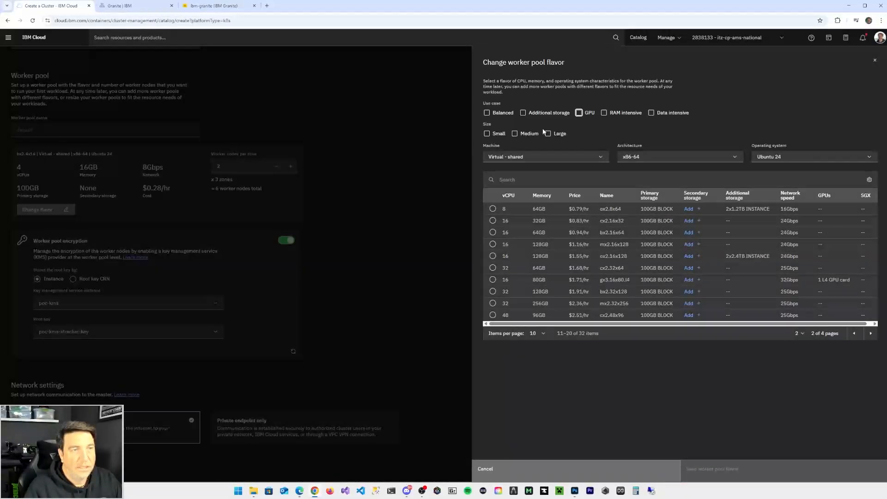
click(604, 113)
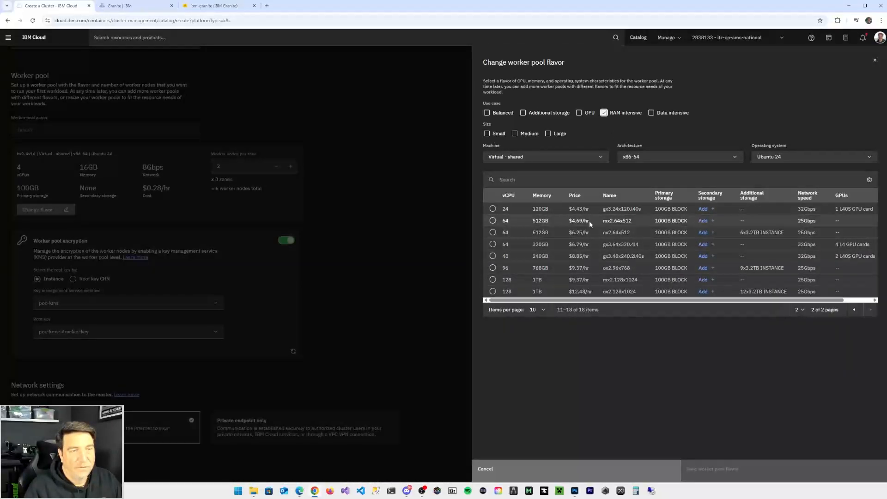
click(603, 113)
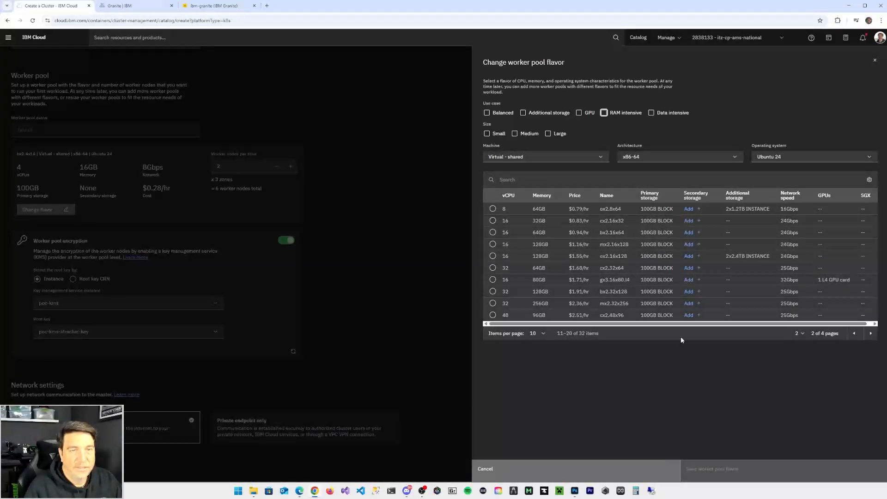
click(516, 475)
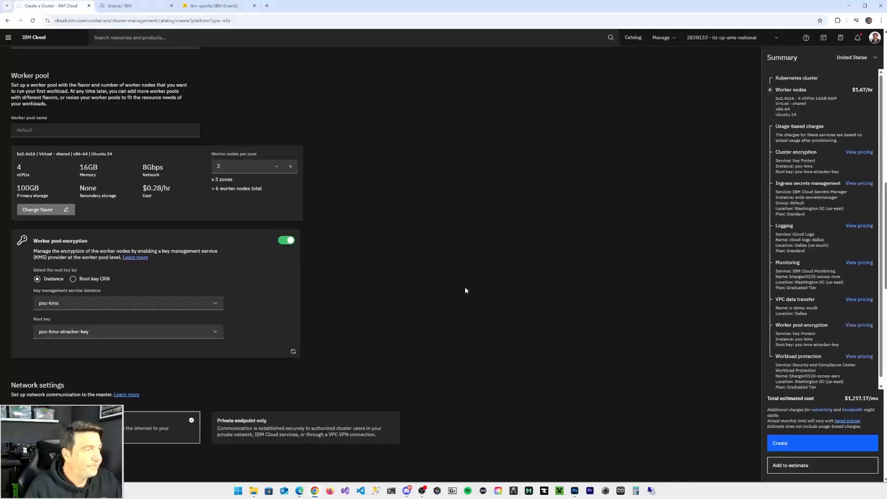
Turn off worker pool encryption for the cluster
scroll(365, 262, down, 2)
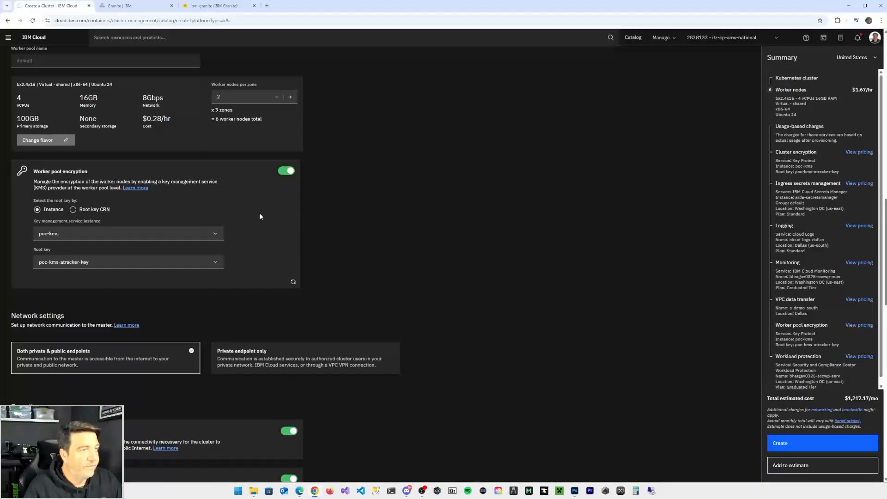
click(286, 172)
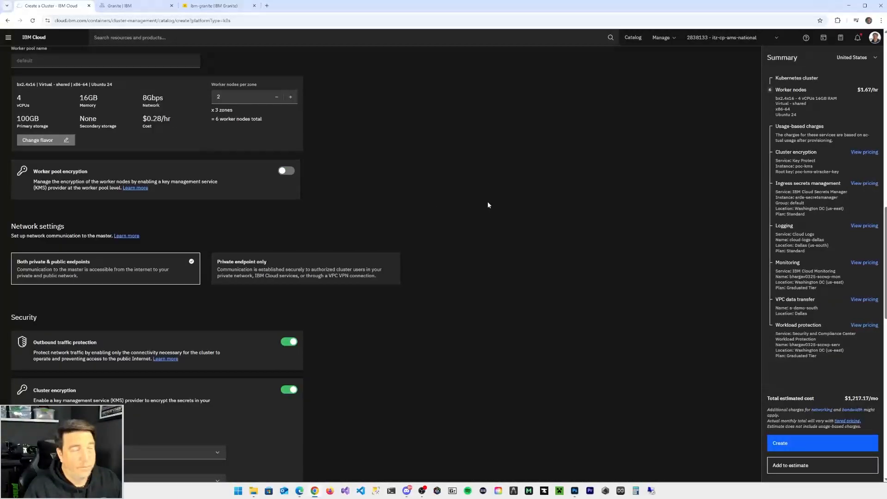
Disable outbound traffic protection and cluster encryption in the cluster's security settings
scroll(488, 203, down, 2)
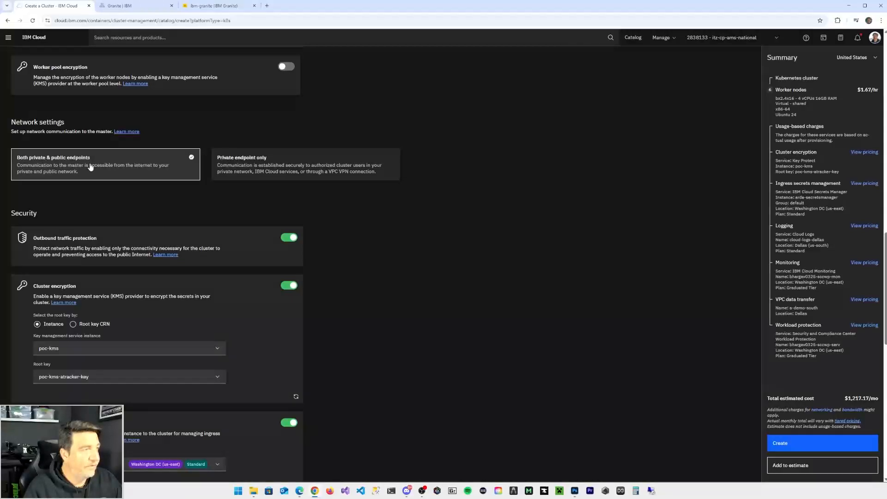
scroll(407, 222, down, 1)
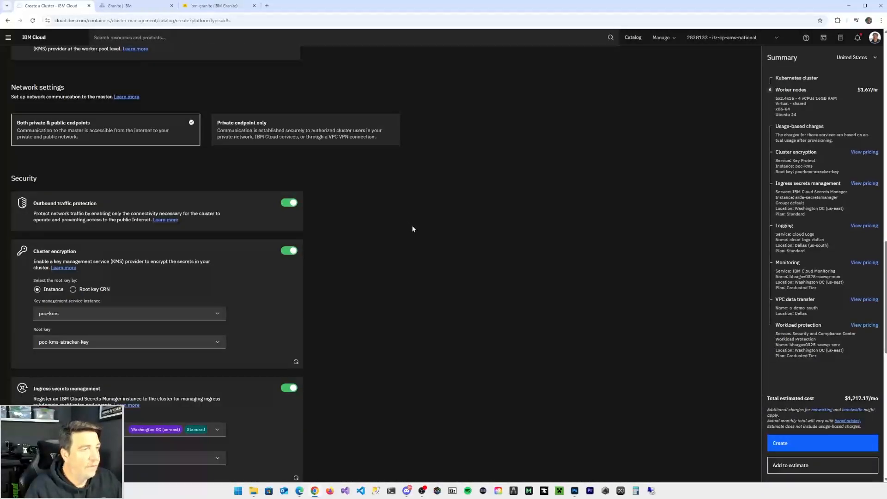
scroll(413, 229, down, 1)
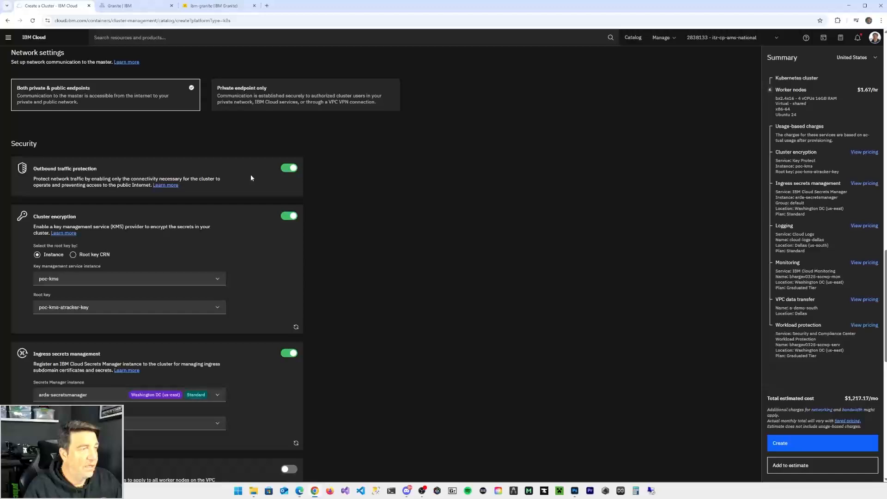
click(289, 170)
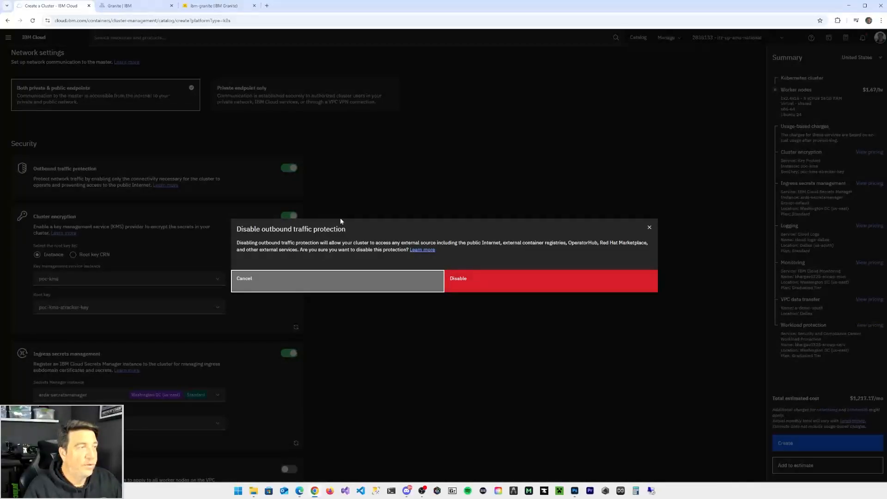
click(472, 281)
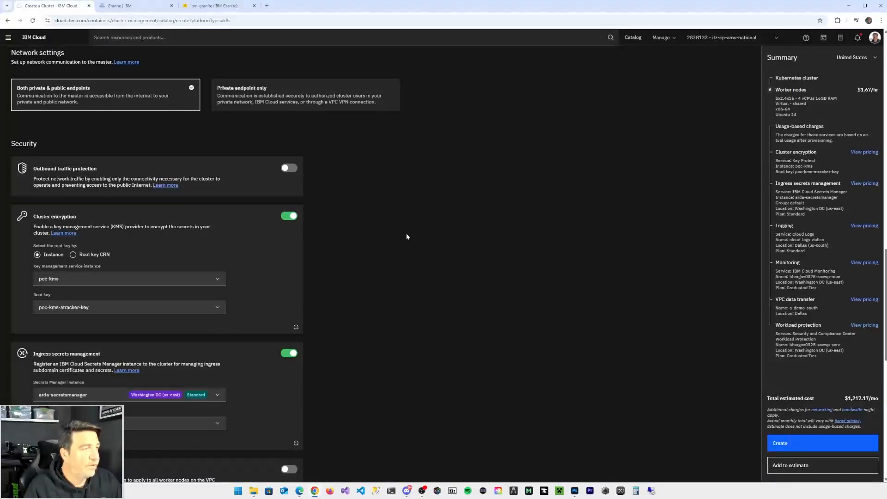
scroll(405, 275, down, 2)
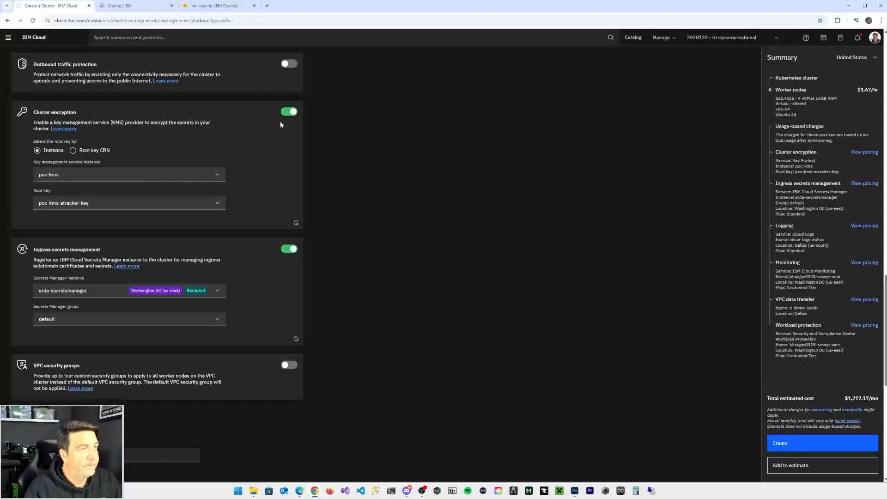
click(288, 112)
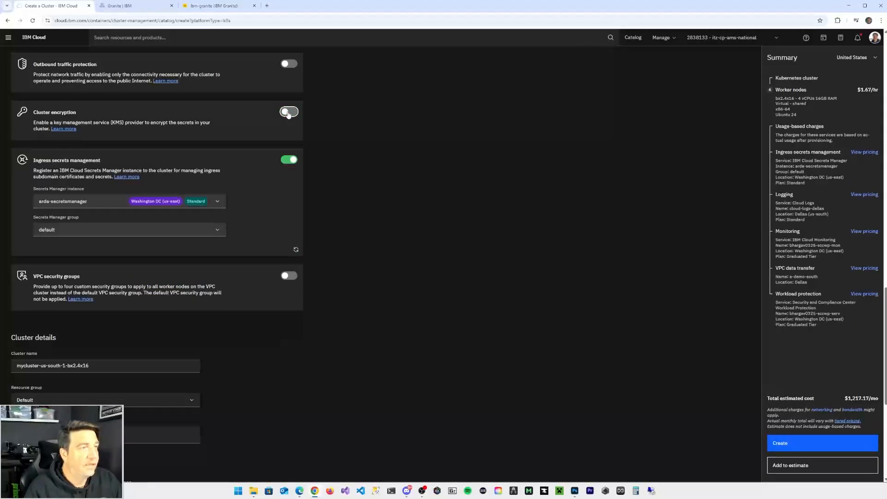
Turn off Ingress secrets management in the cluster's security settings
scroll(384, 223, down, 1)
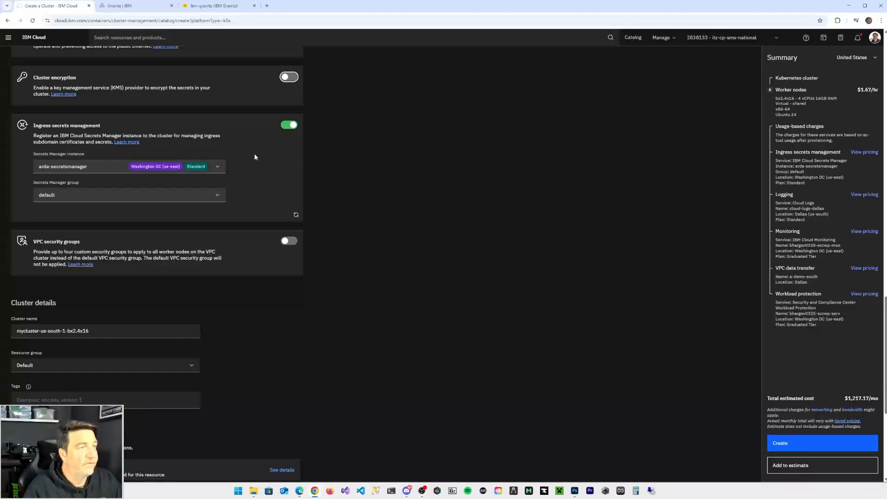
click(289, 126)
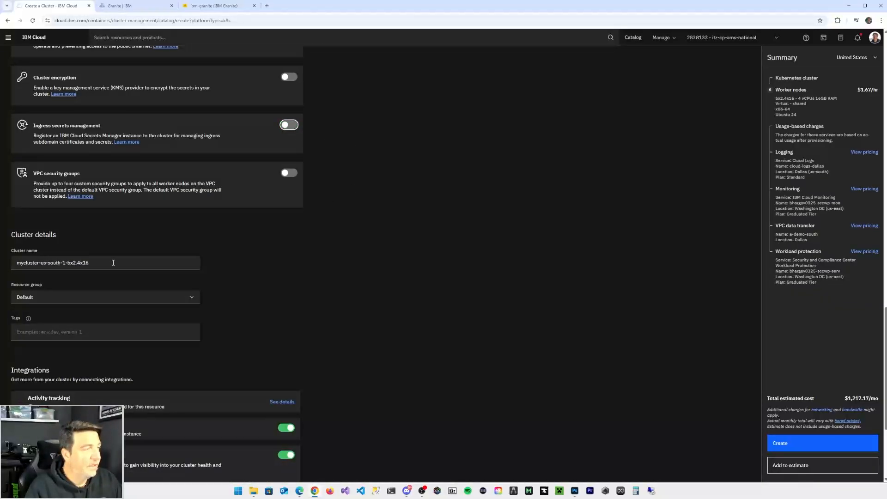
Name the cluster a-iks-demo and assign it to the cloud-techsales resource group
scroll(239, 284, down, 2)
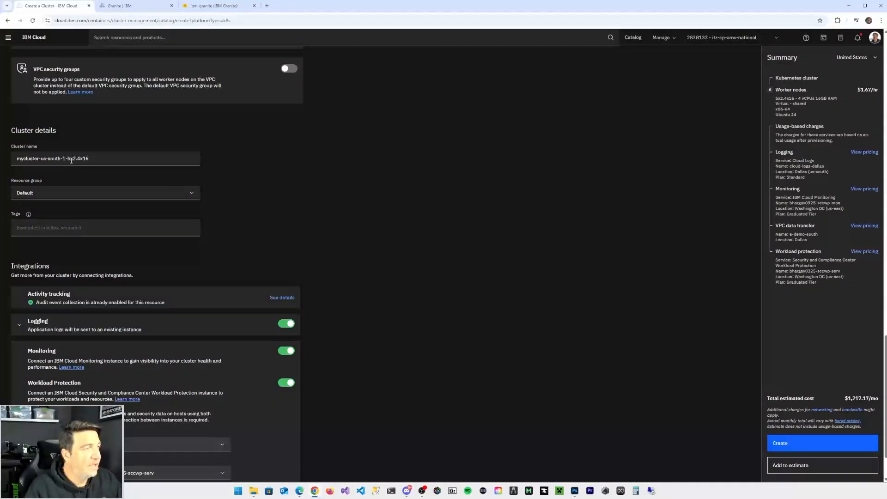
click(119, 160)
drag(119, 160, 14, 159)
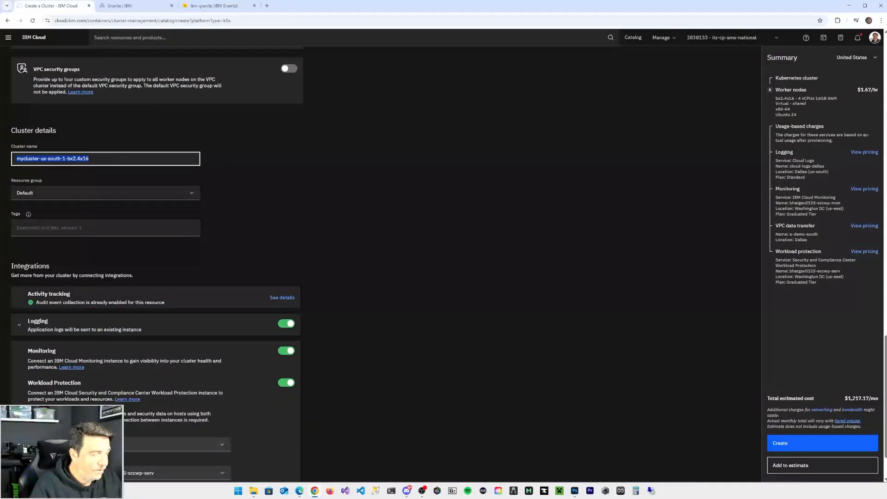
text(a-iks-demo)
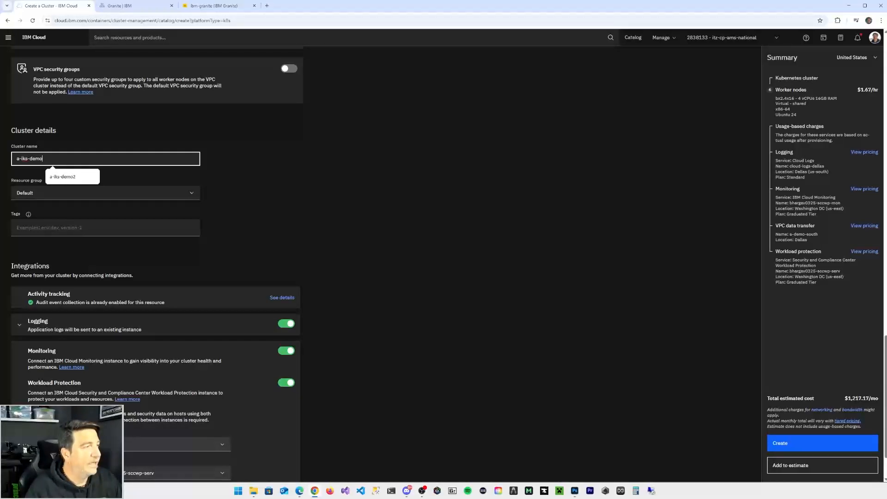
click(258, 185)
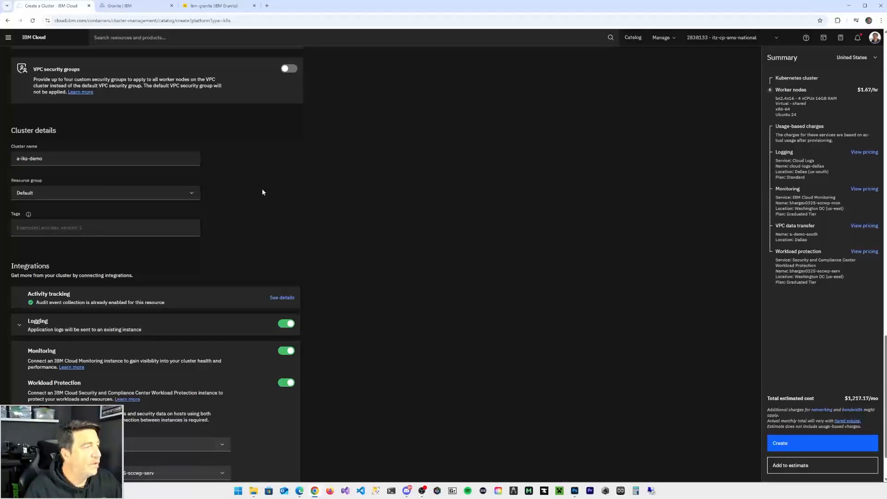
click(173, 193)
click(168, 208)
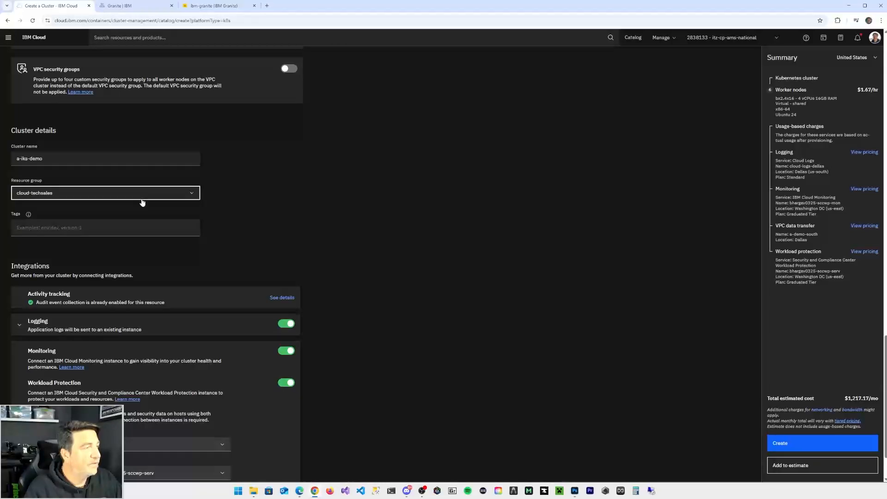
Check the Logging integration's instance details and turn off Workload Protection for the cluster
scroll(428, 307, down, 2)
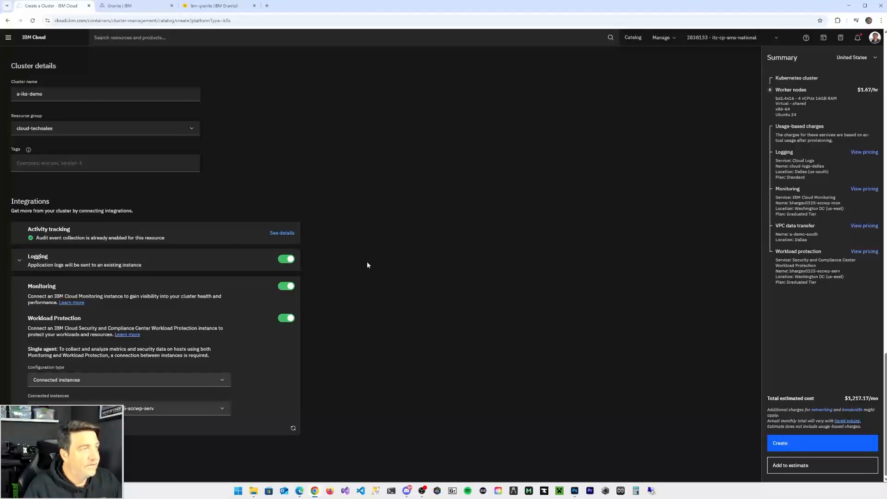
click(192, 267)
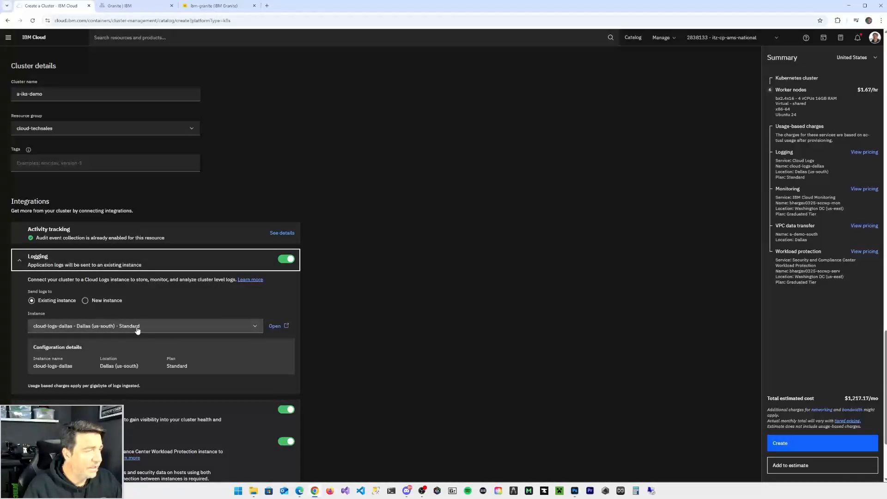
click(152, 267)
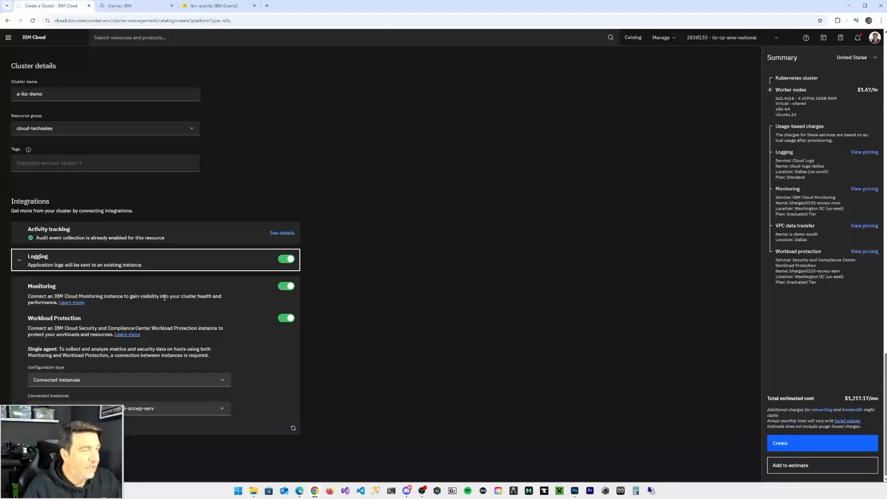
click(285, 318)
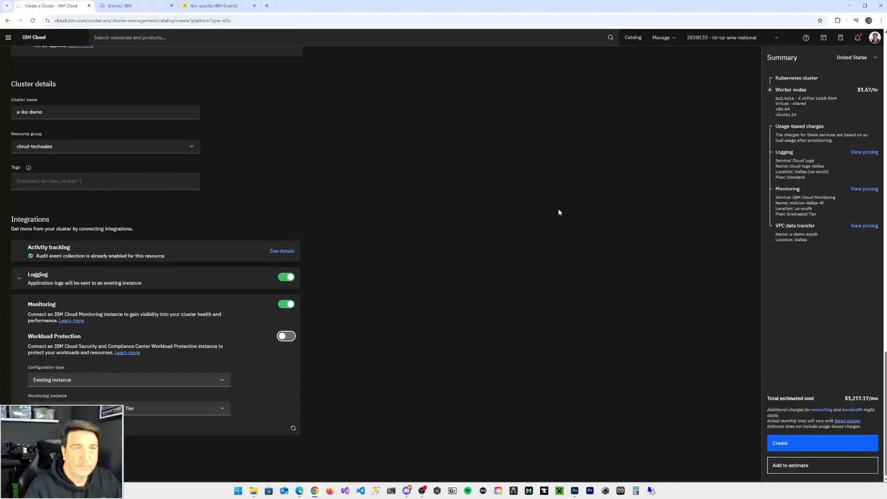
Review the worker pool, network and security settings, and create the cluster
scroll(510, 228, up, 10)
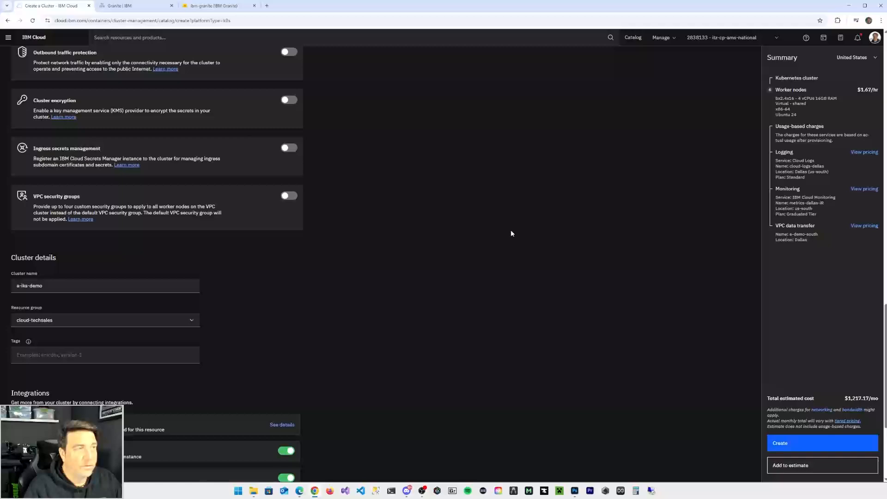
scroll(511, 236, up, 4)
scroll(511, 237, down, 2)
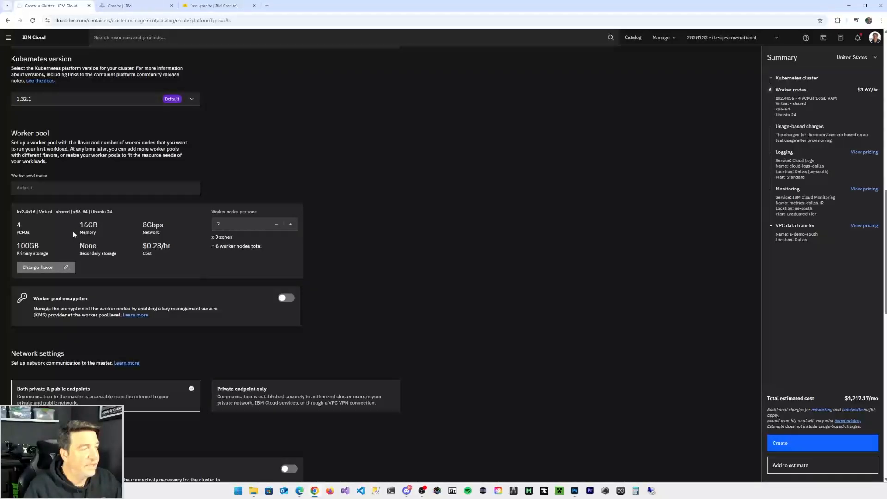
scroll(397, 292, down, 15)
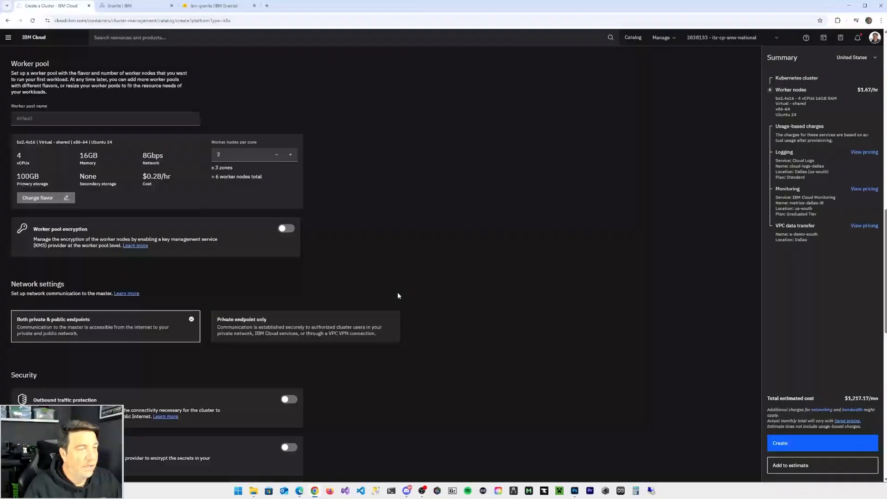
click(796, 446)
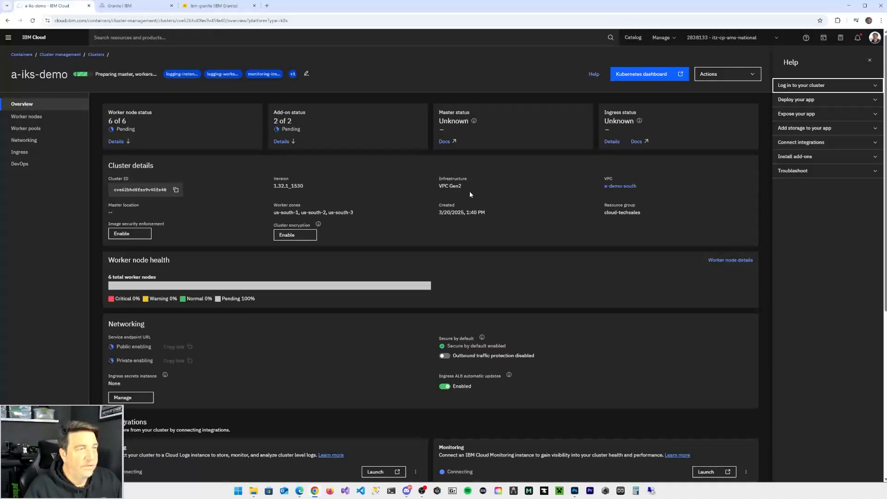
Inspect the new cluster's worker nodes and its default worker pool, and return to the cluster overview
click(39, 121)
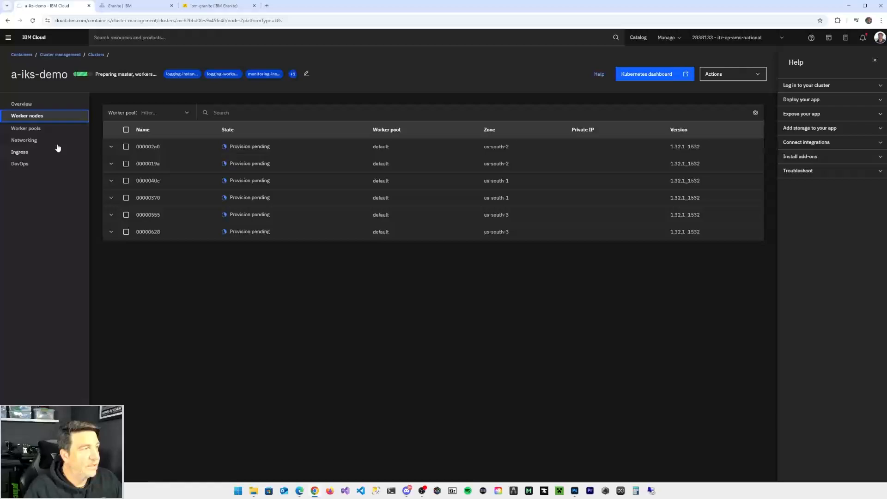
click(28, 129)
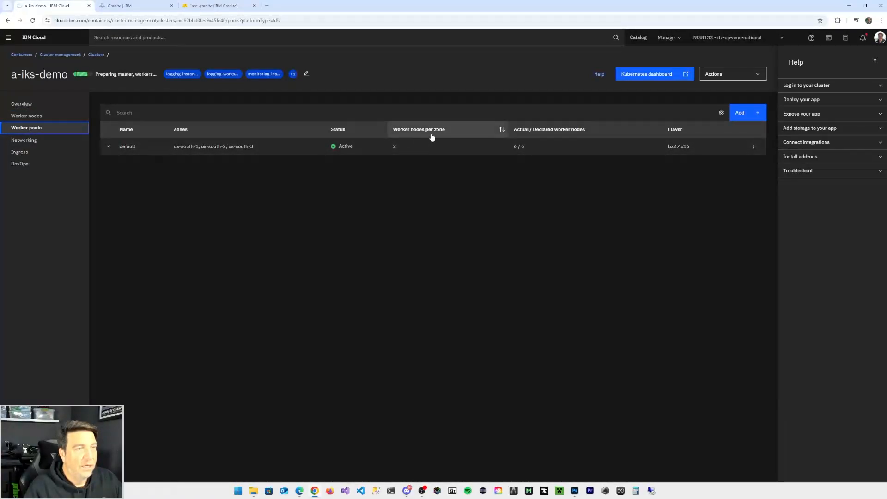
click(108, 146)
click(107, 147)
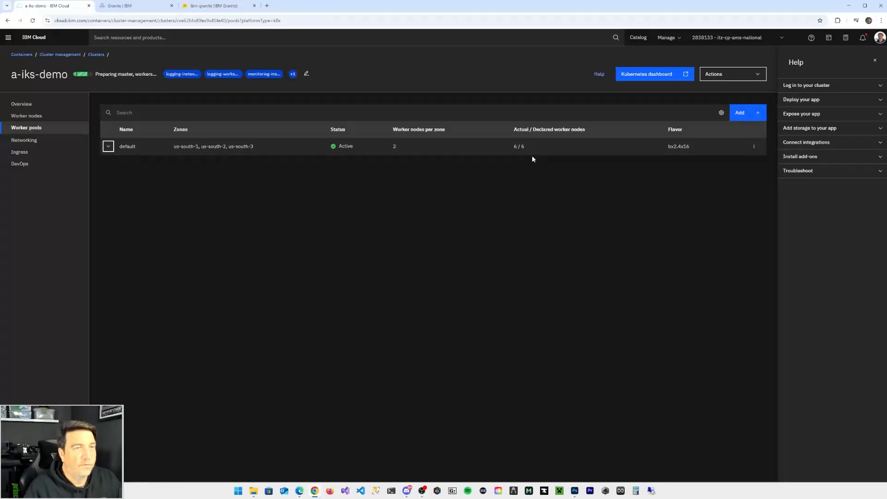
click(27, 116)
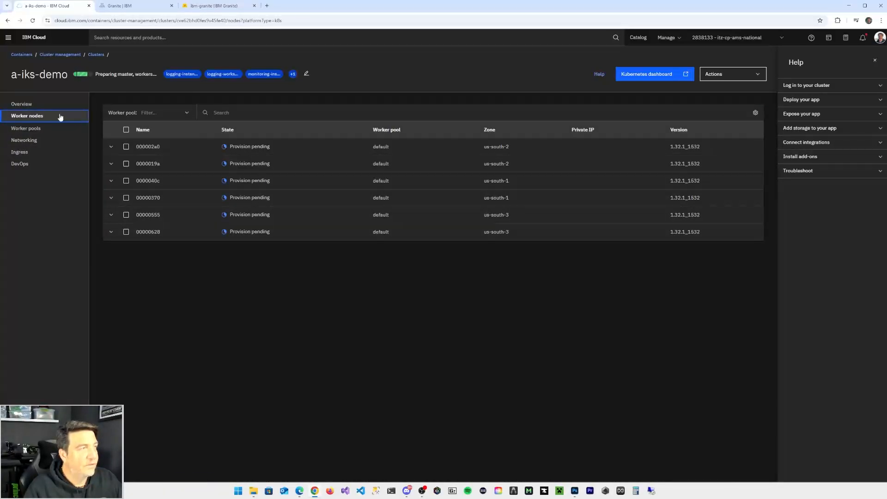
click(23, 105)
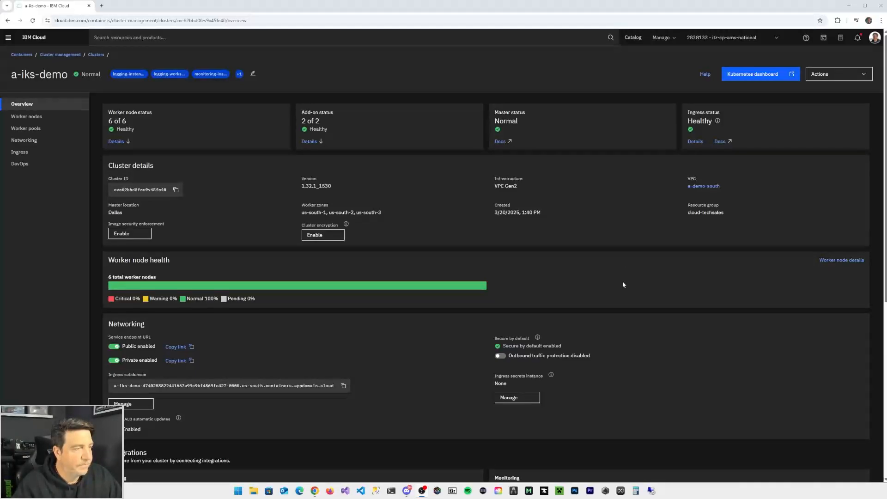
Install the File Storage for VPC add-on in the cluster, keeping the default version 2.0
scroll(619, 281, down, 5)
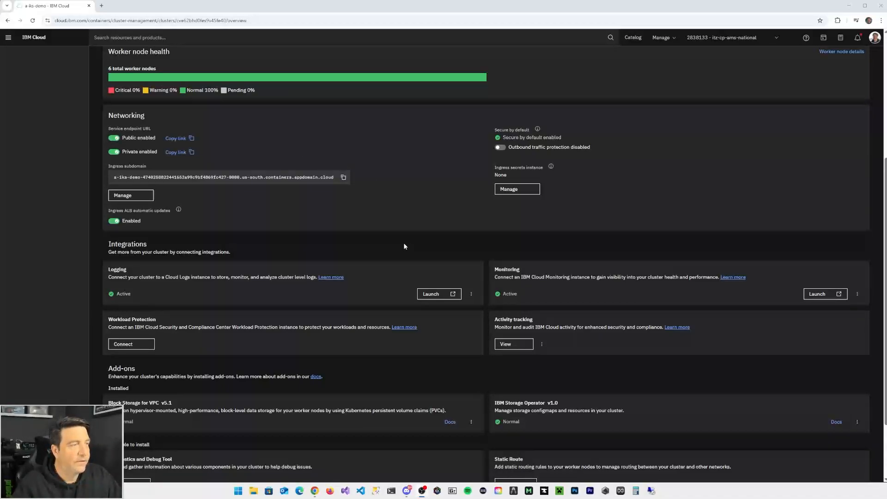
scroll(400, 243, down, 1)
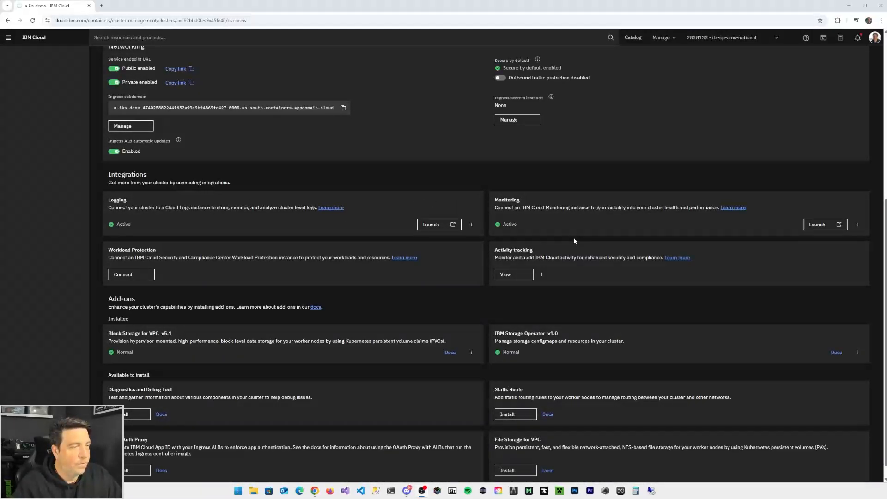
scroll(443, 258, down, 1)
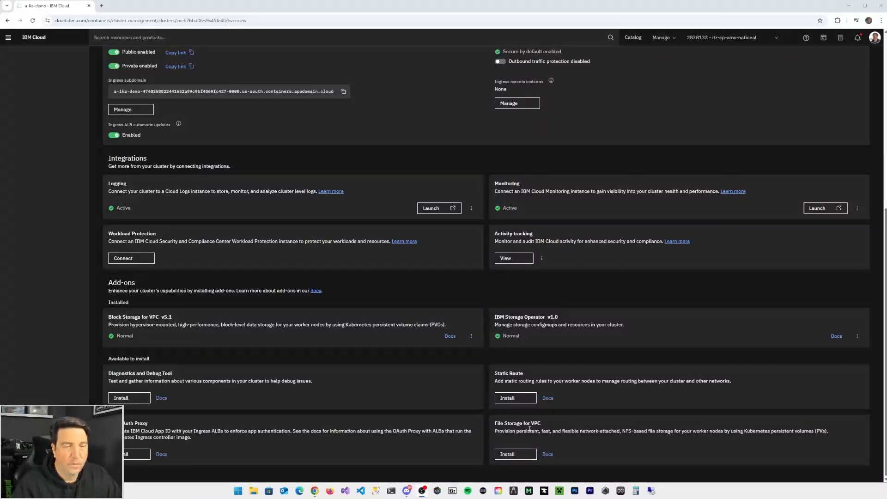
click(510, 454)
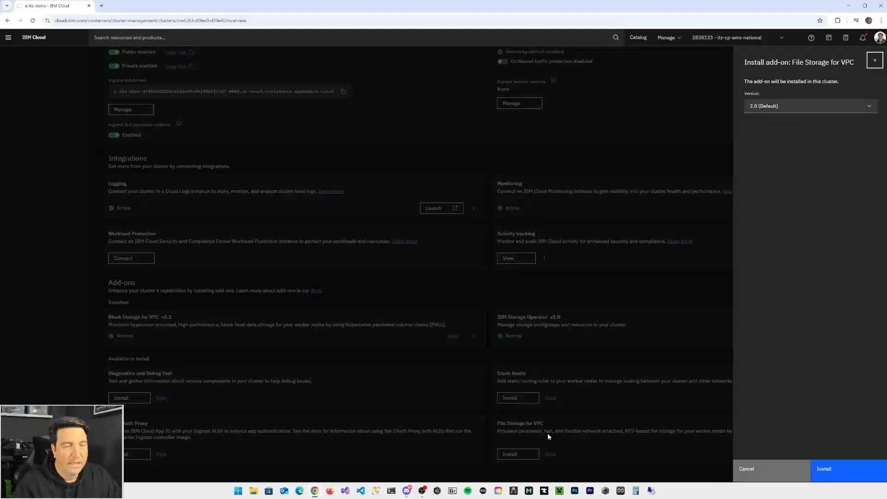
click(790, 111)
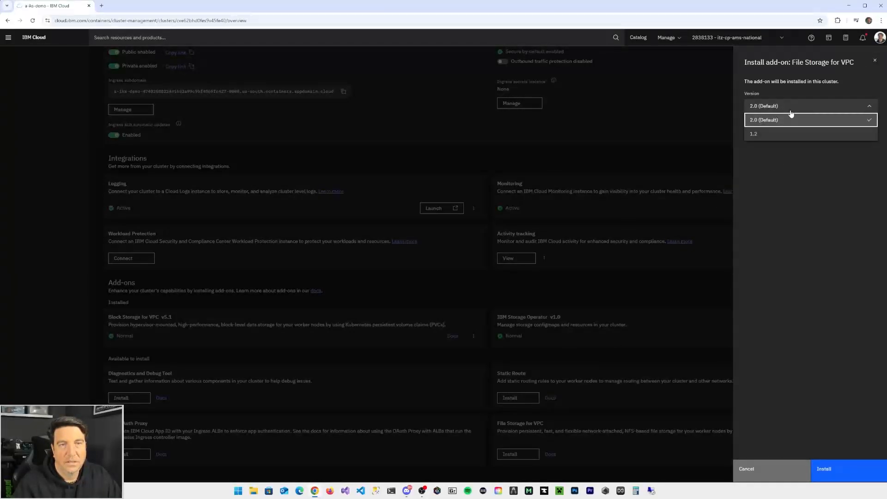
click(791, 112)
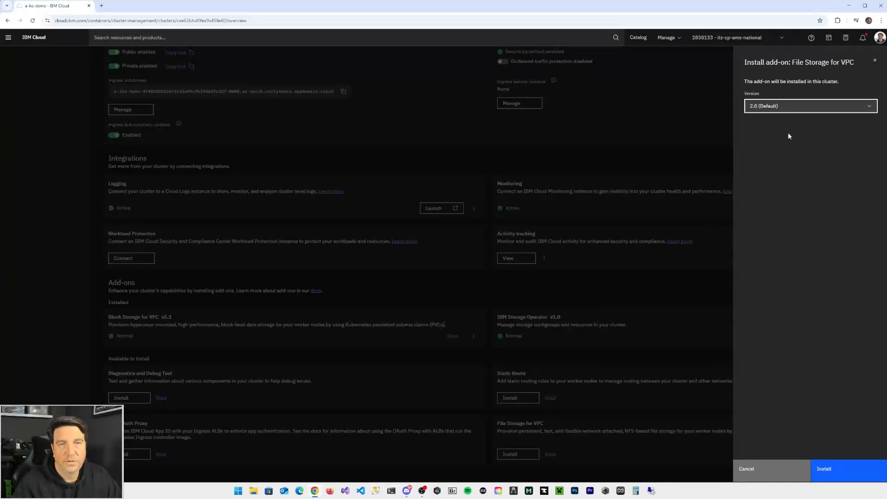
click(831, 470)
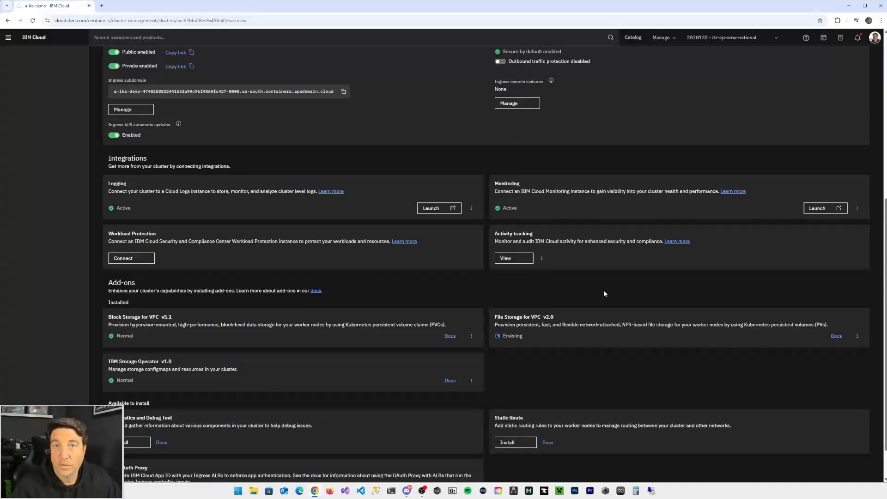
Check the state and private IPs of the worker nodes and the worker pool, and return to the overview
scroll(581, 300, up, 6)
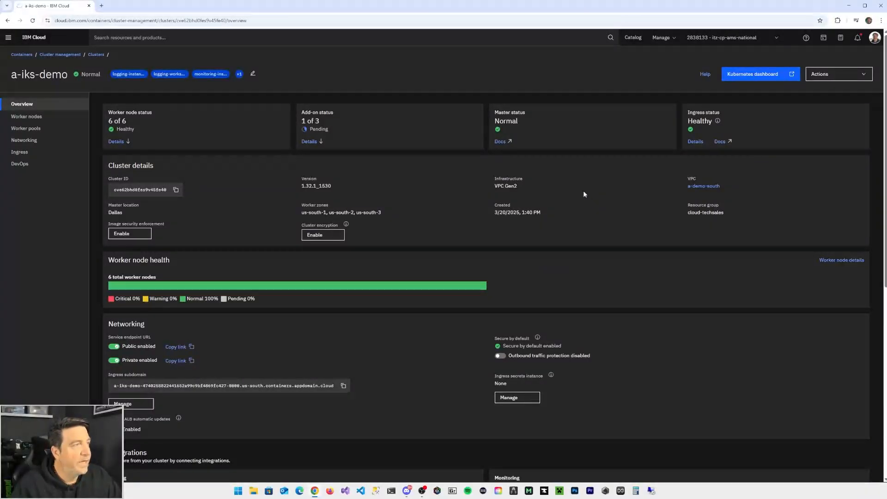
click(36, 118)
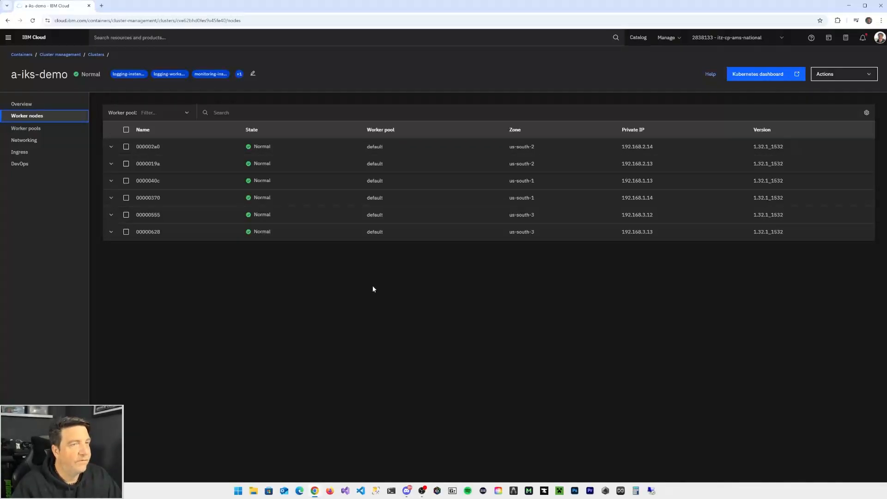
click(34, 132)
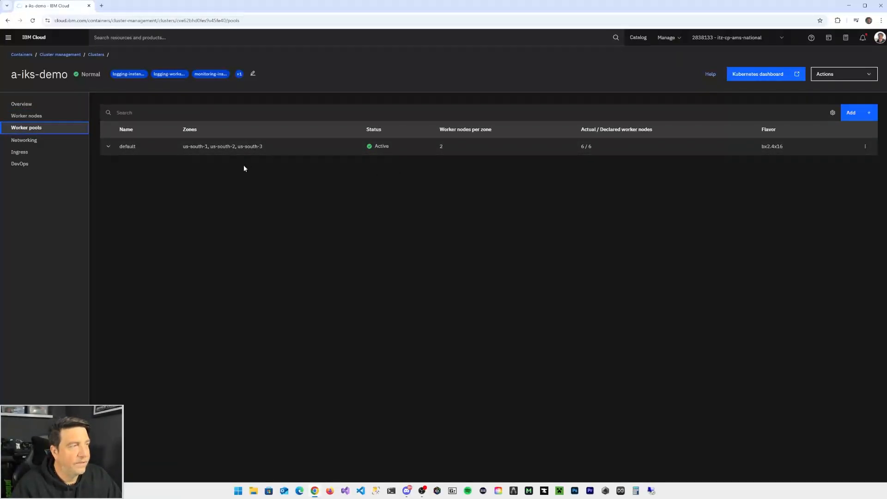
click(28, 105)
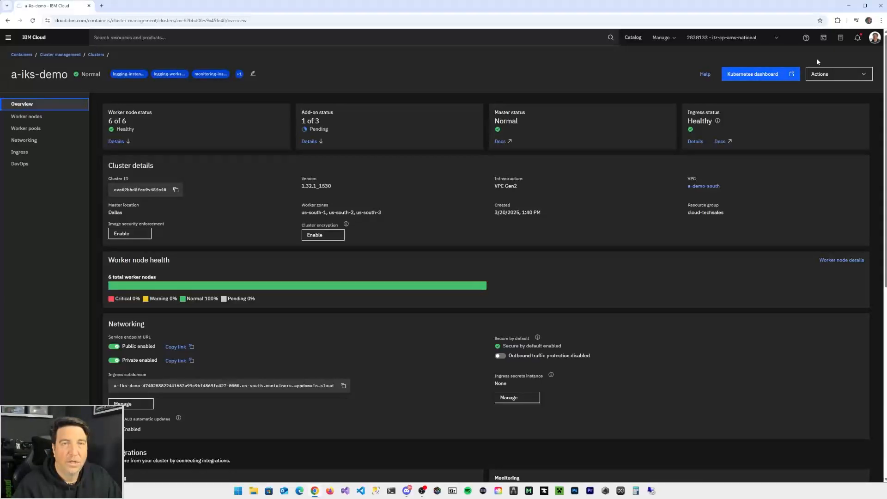
Open the cluster's Kubernetes dashboard and examine the daemon sets, deployments and pods across all namespaces
click(751, 77)
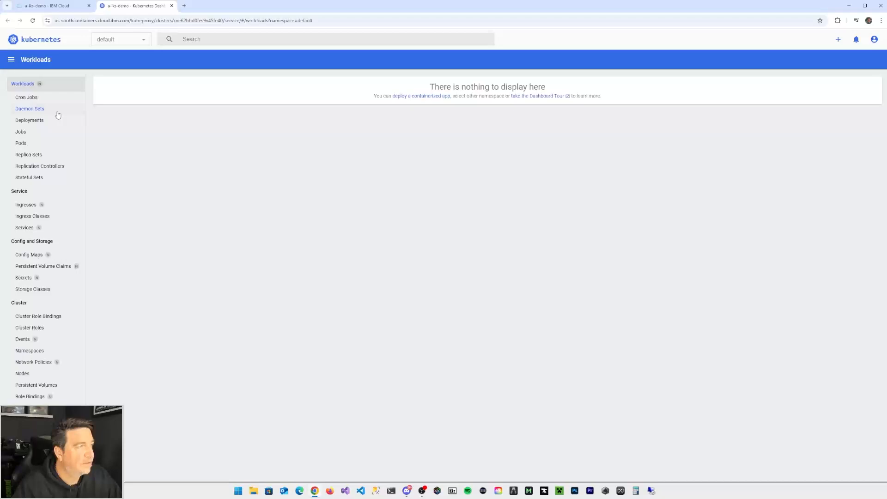
click(117, 42)
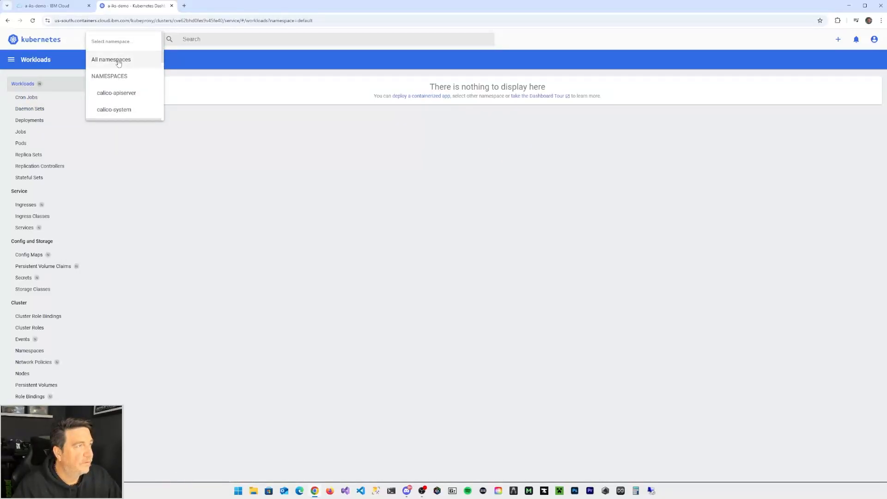
click(115, 61)
scroll(194, 233, down, 7)
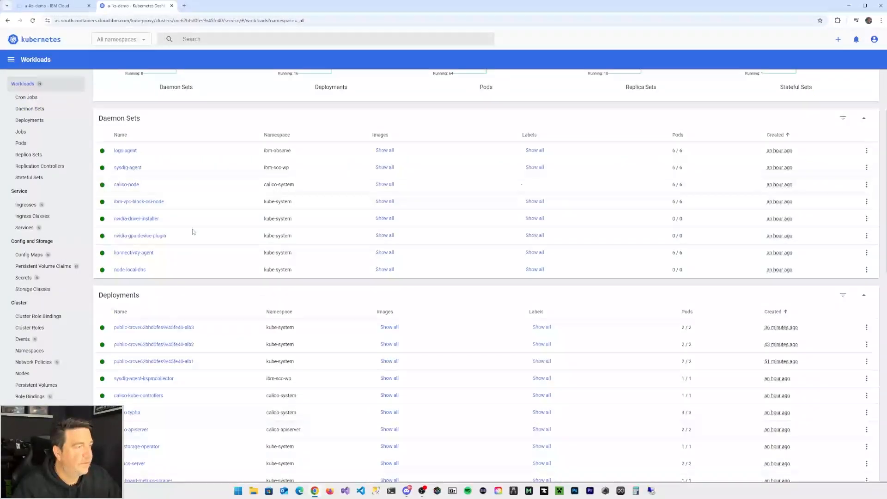
scroll(194, 232, down, 6)
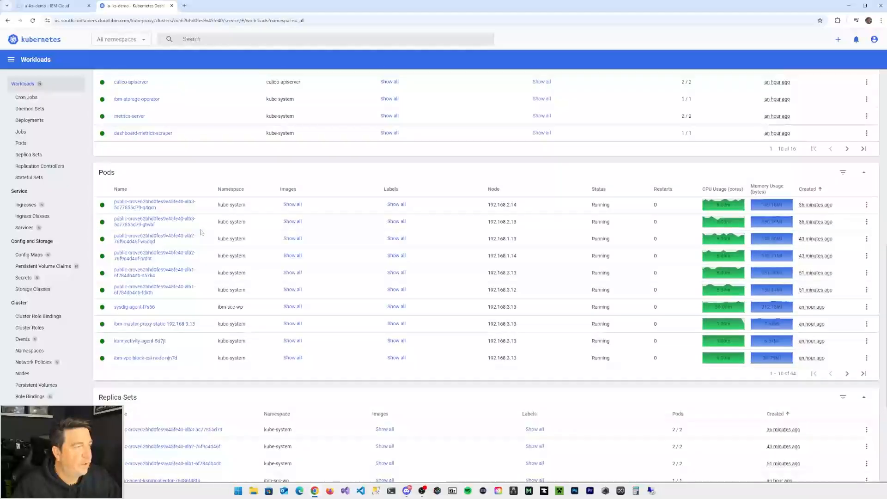
Examine the cluster's nodes and page through its file and block storage classes in the Kubernetes dashboard
scroll(199, 232, up, 9)
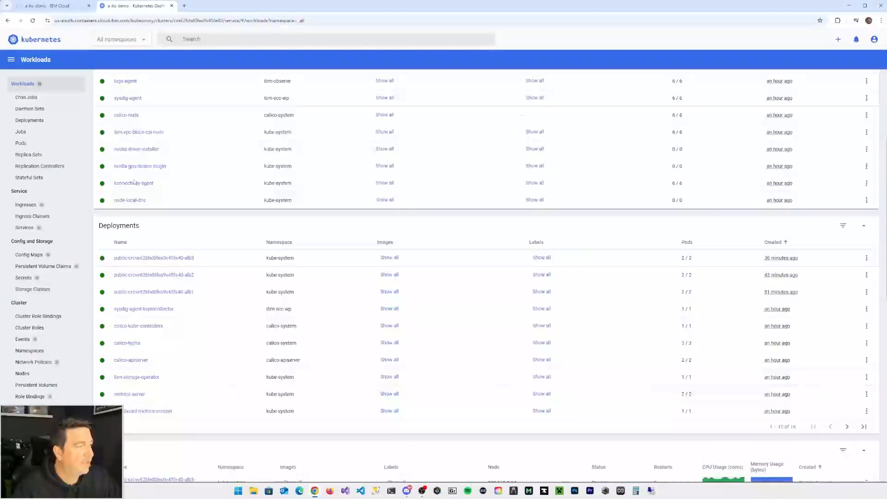
click(22, 374)
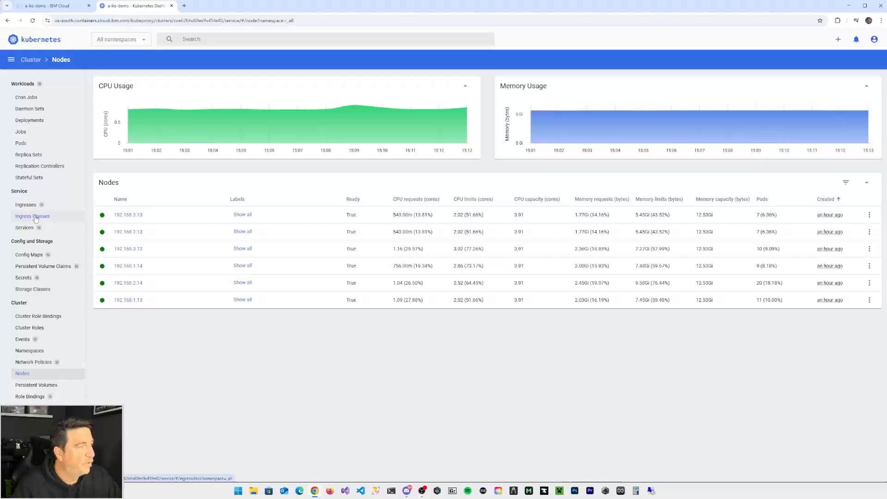
click(29, 290)
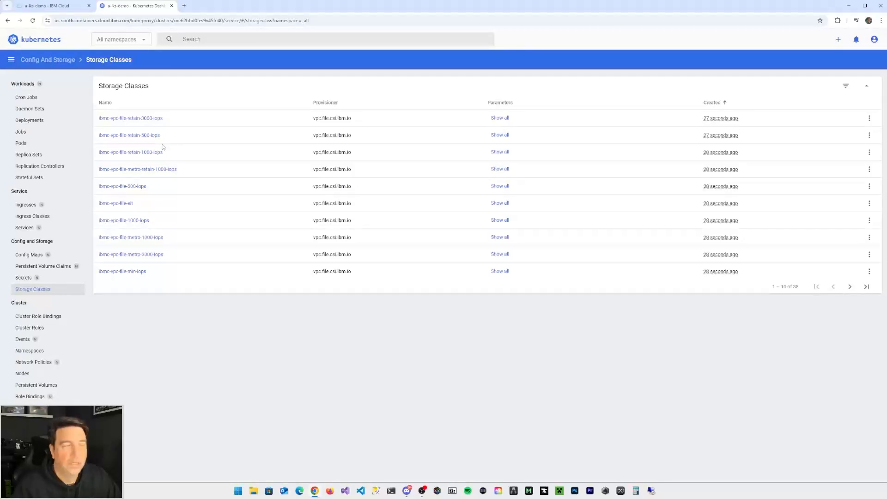
click(850, 287)
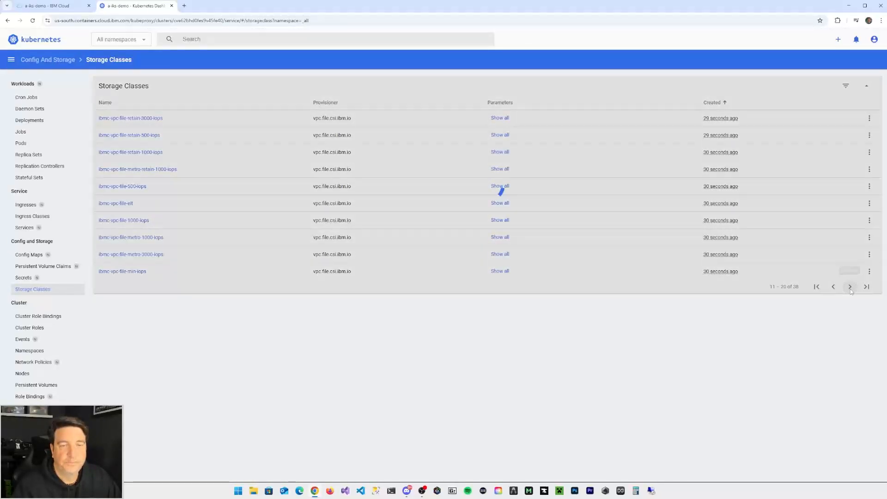
click(850, 288)
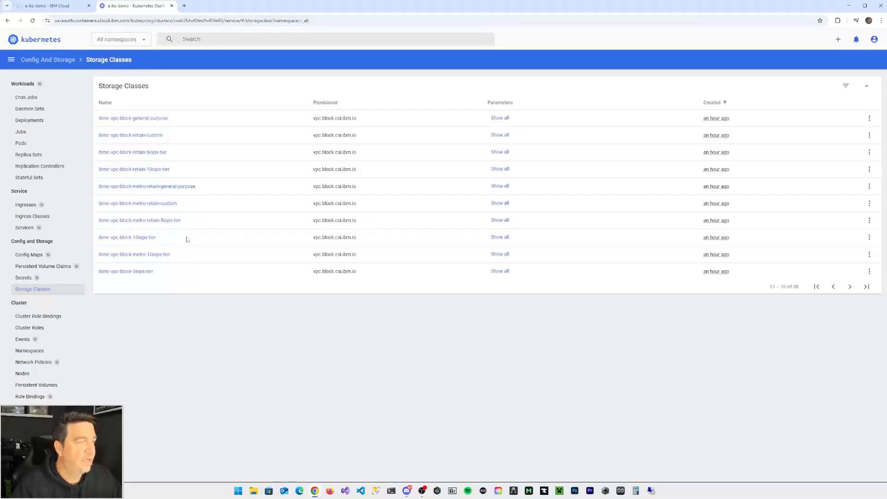
click(832, 286)
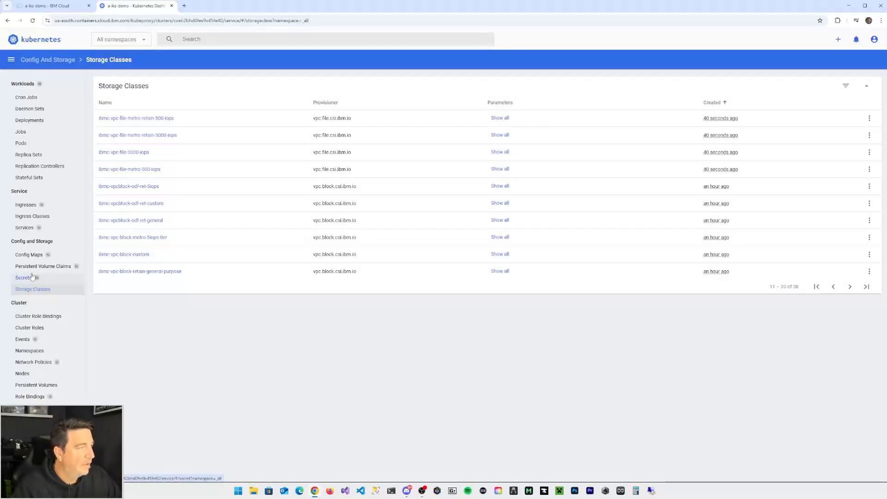
Review the ingresses and deployments across all namespaces, and close the Kubernetes dashboard
click(29, 207)
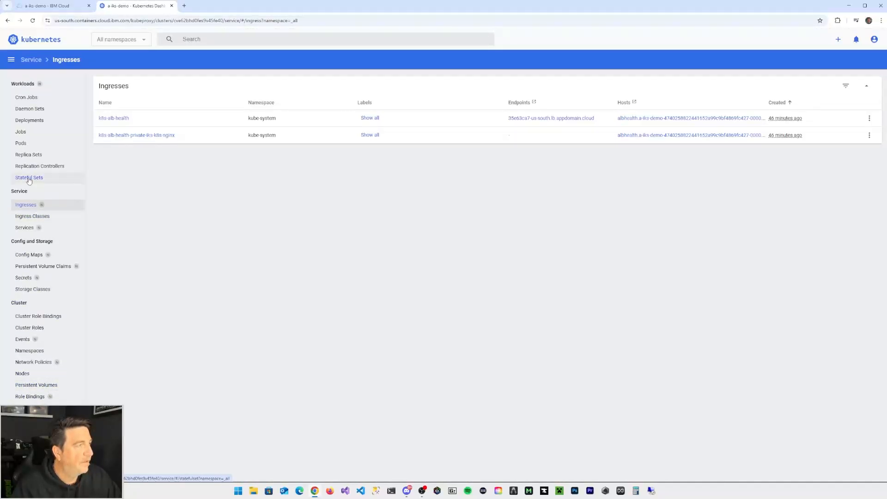
click(30, 121)
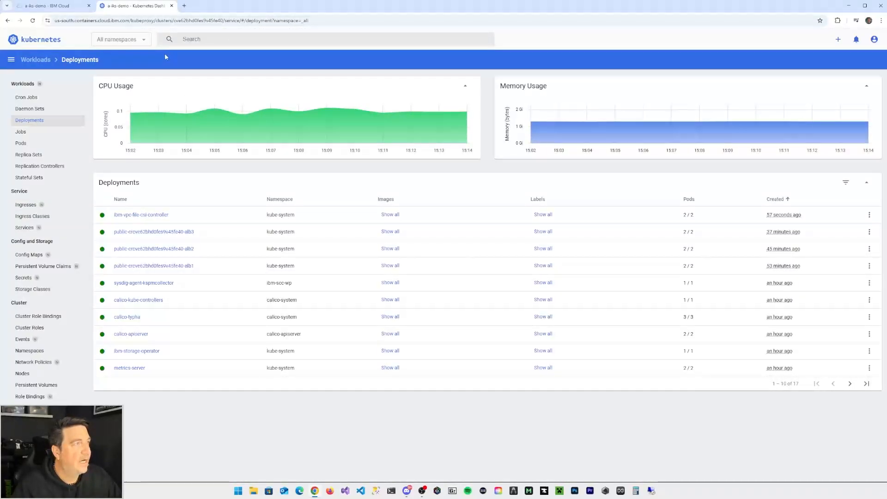
click(171, 6)
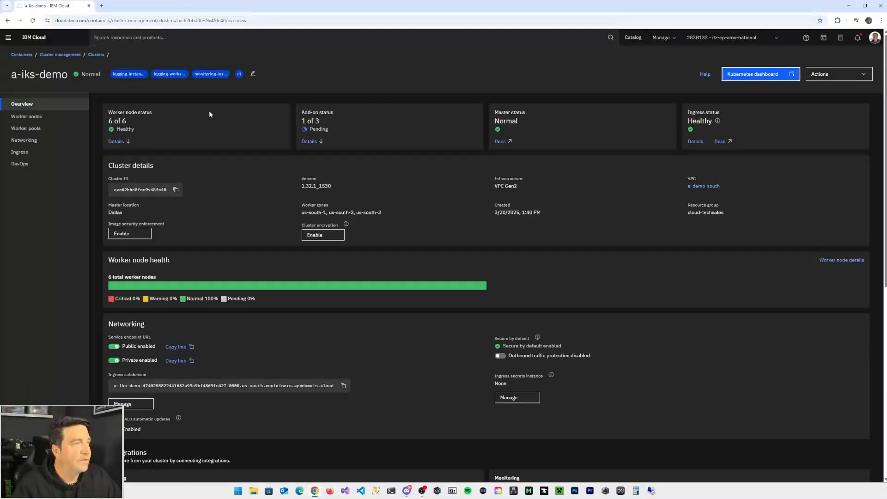
Launch the cluster's logging integration and open the error logs behind the most recent high-severity bar
scroll(271, 212, down, 5)
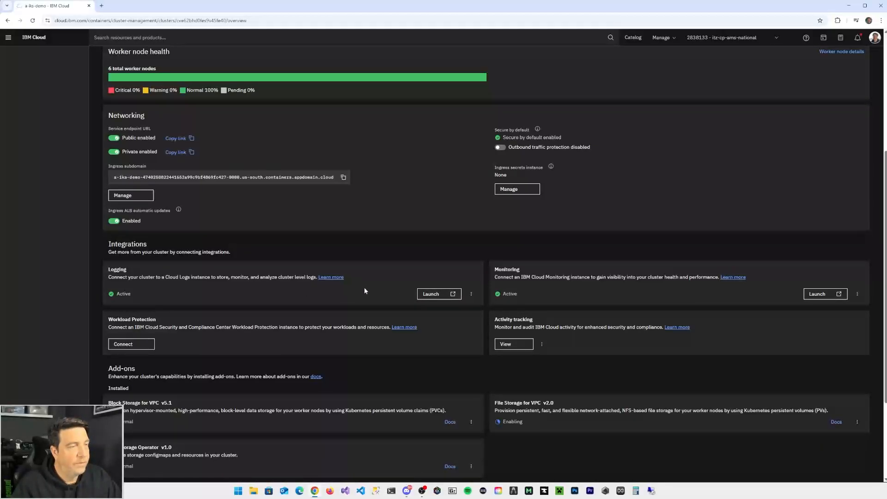
click(437, 295)
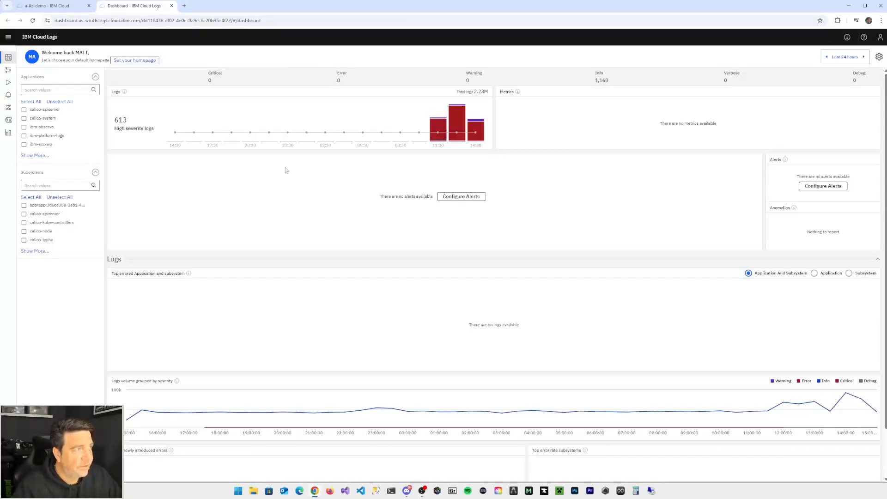
click(481, 136)
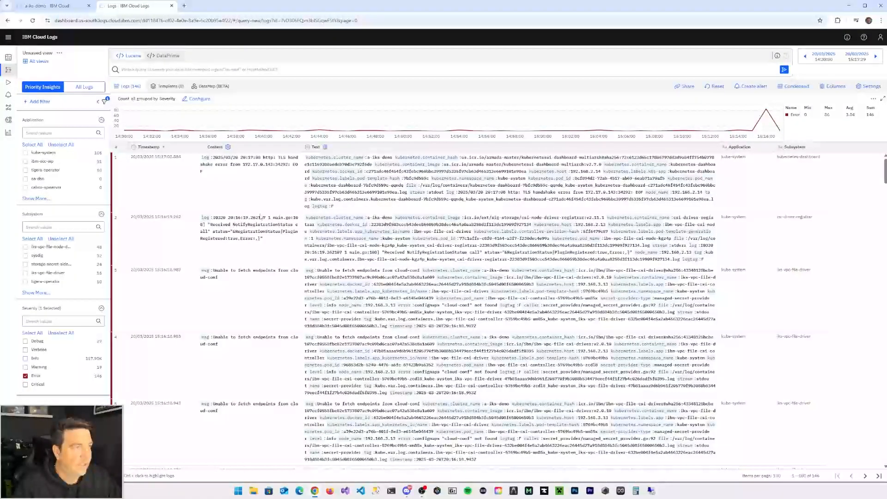
Remove the Error severity filter, browse the log entries of all severities, and close IBM Cloud Logs
click(26, 376)
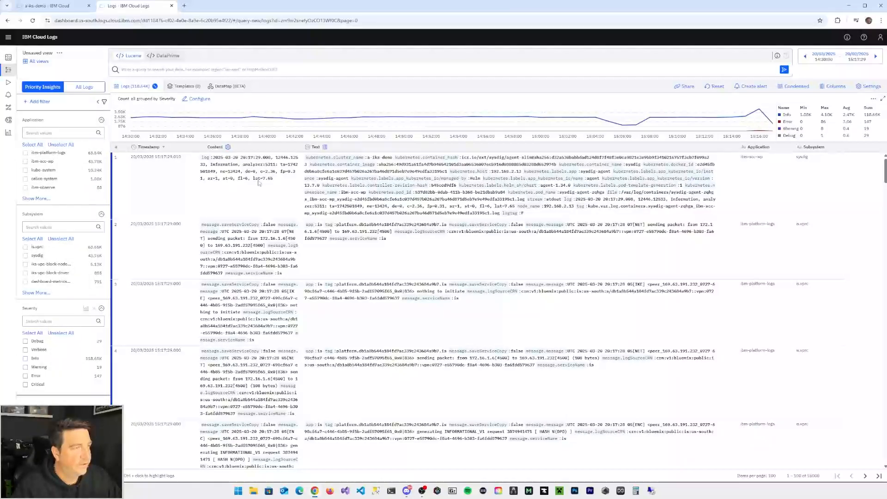
scroll(258, 183, down, 5)
scroll(349, 325, up, 5)
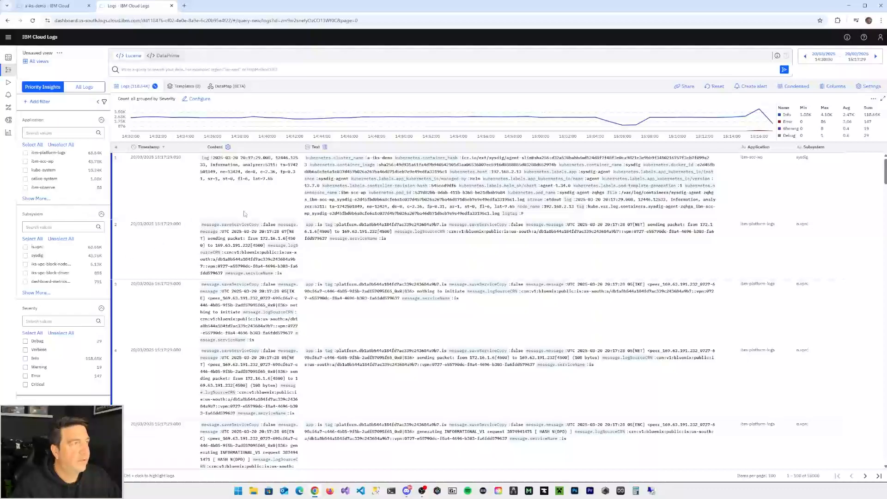
click(172, 6)
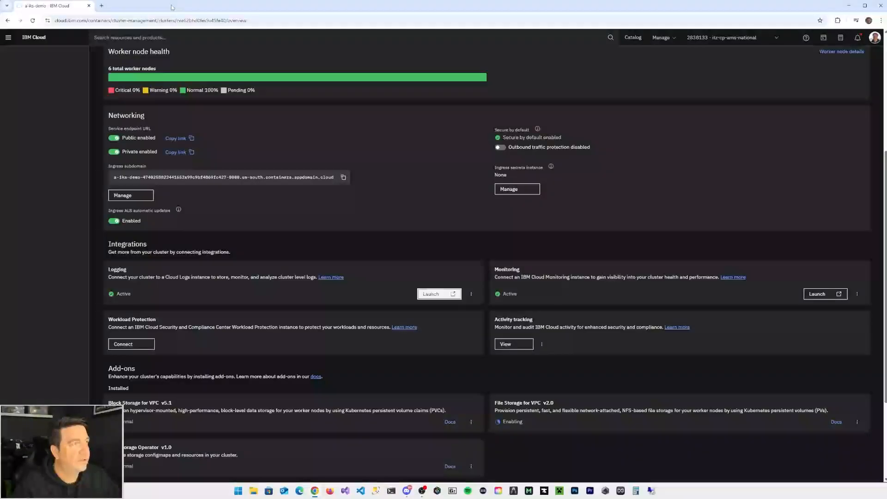
Launch the cluster's monitoring integration, view the Container CPU & Memory Limits dashboard, and close it
click(652, 200)
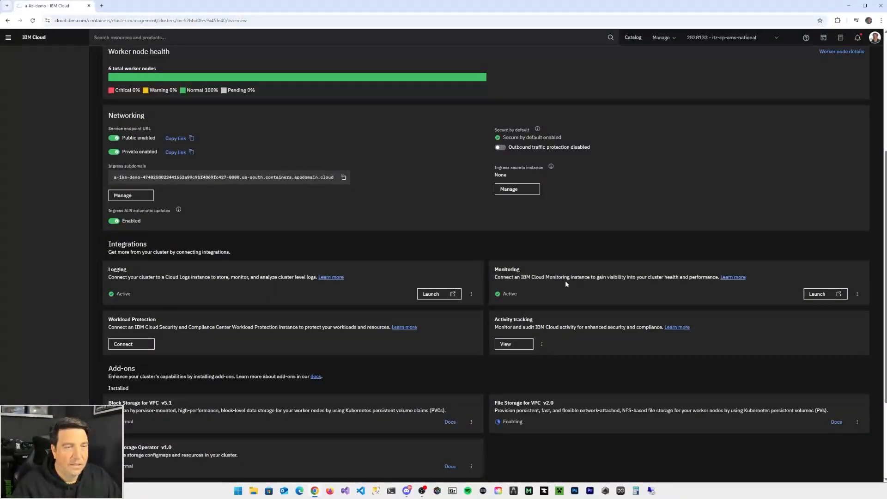
click(812, 294)
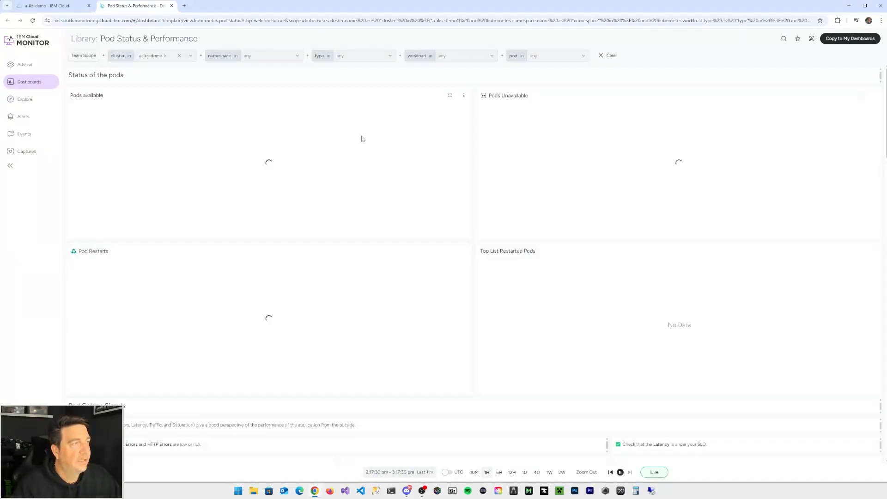
mouse_move(29, 82)
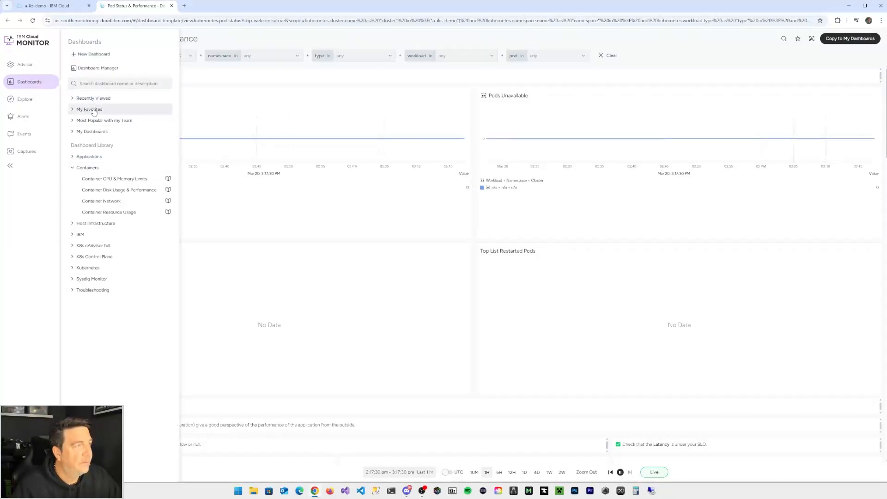
click(105, 180)
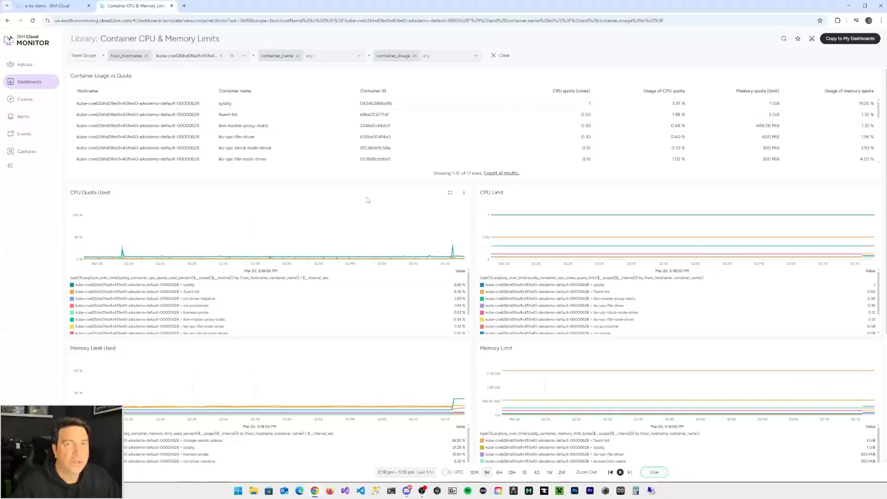
click(172, 6)
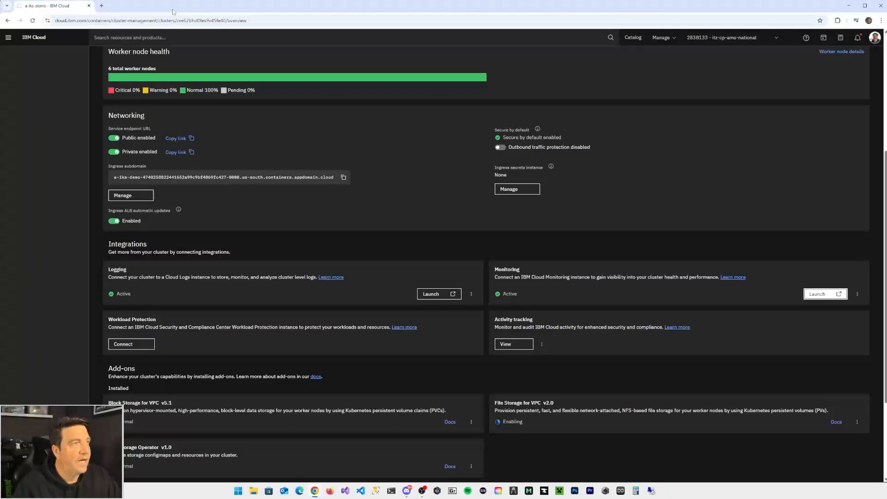
Select the two us-south-2 worker nodes, inspect the version update confirmation for them, and cancel the update
scroll(613, 224, up, 5)
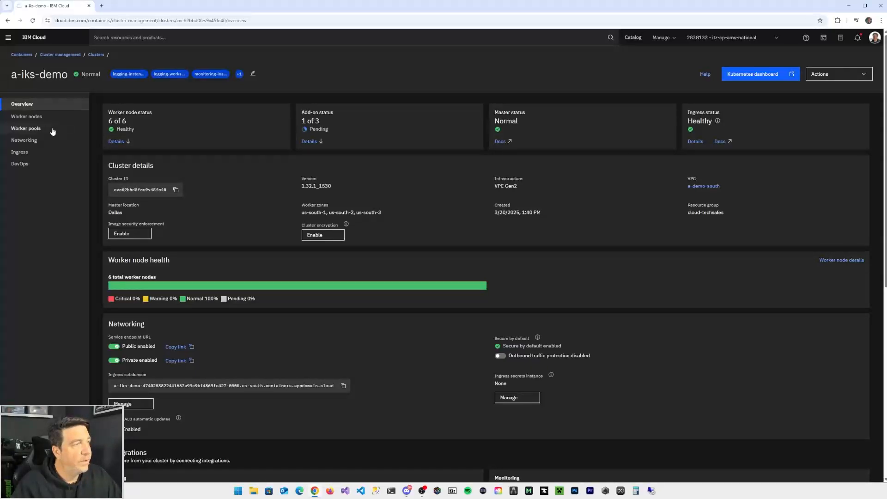
click(29, 116)
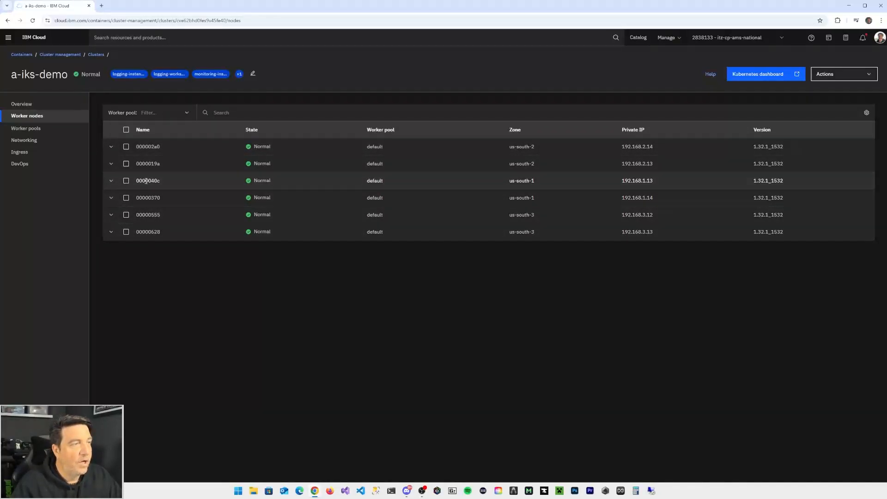
click(126, 146)
click(126, 164)
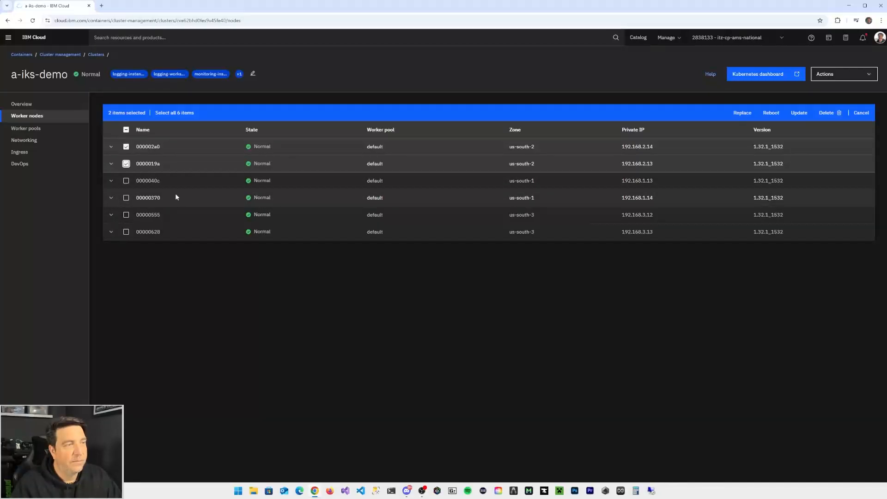
click(798, 113)
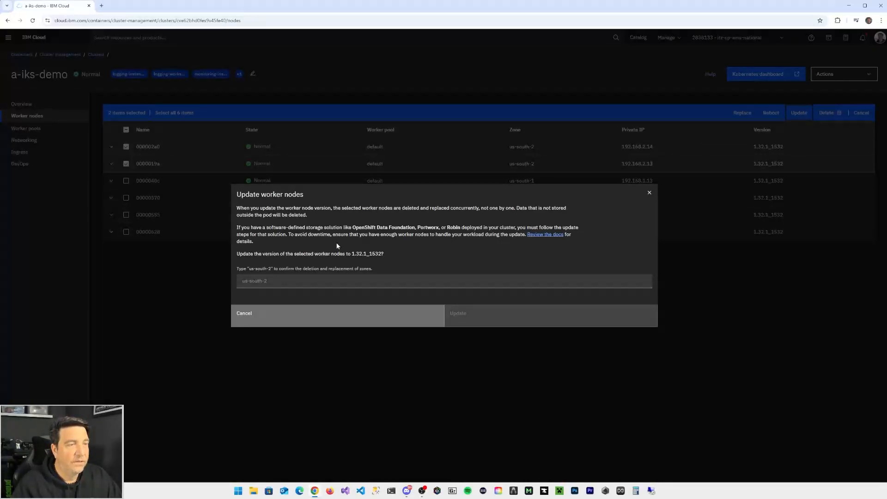
click(367, 319)
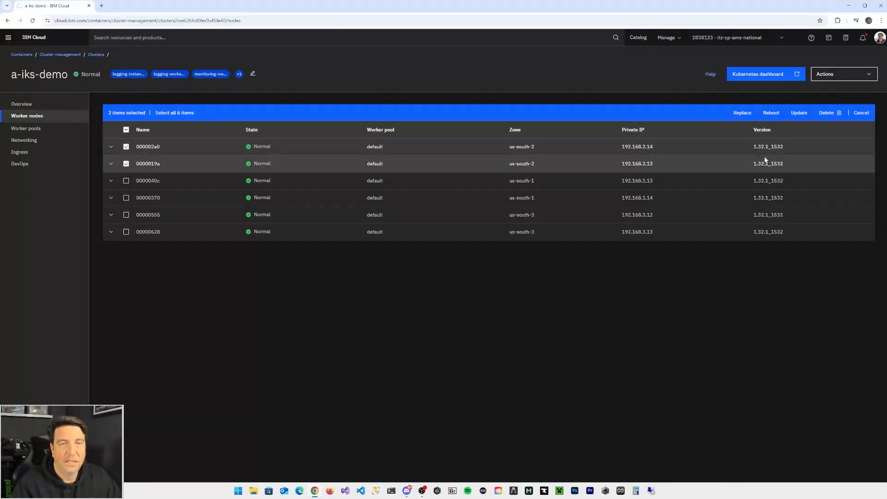
Deselect both us-south-2 worker nodes and return to the cluster overview
click(126, 164)
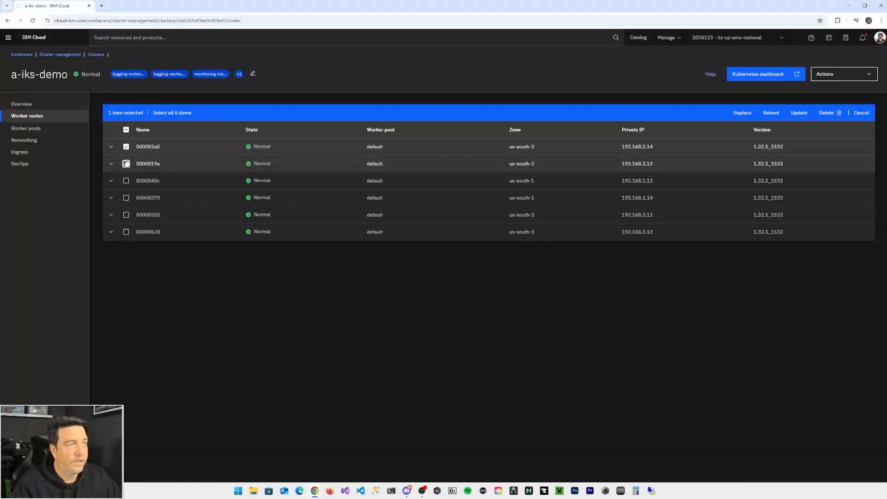
click(126, 146)
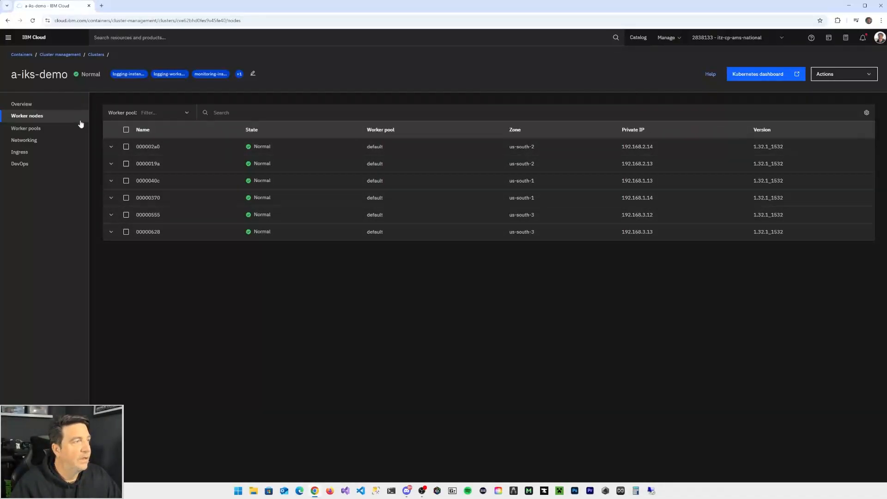
click(23, 104)
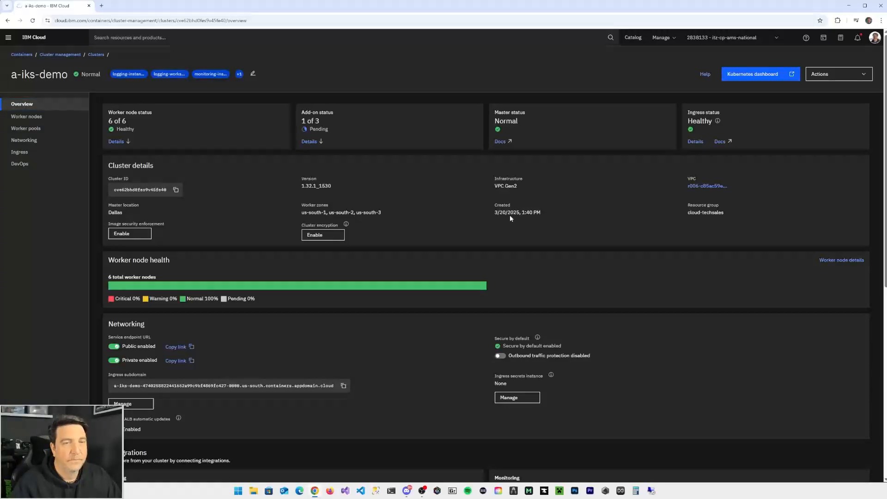